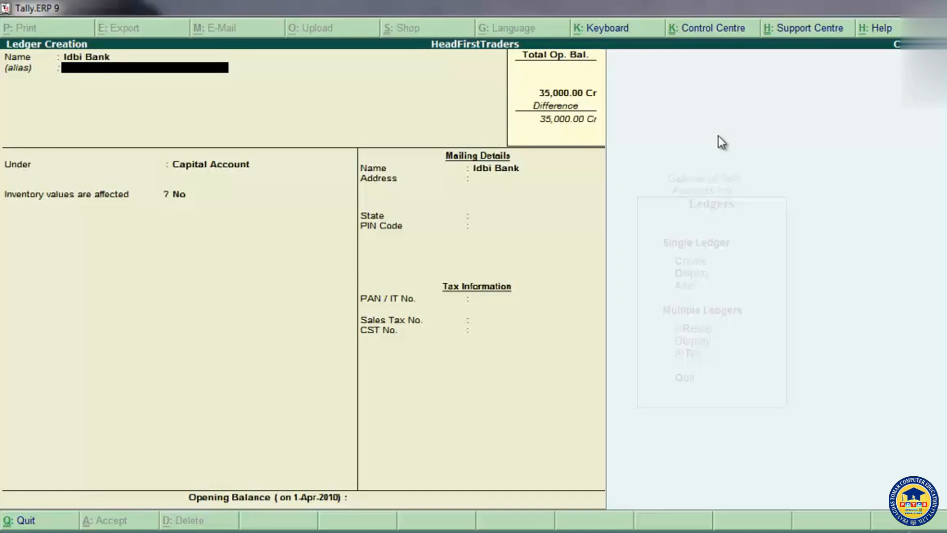
# Step: Place the Idbi Bank ledger under Bank Accounts, keeping the 1-Apr-2010 reconciliation date and cheque printing configuration at No
pyautogui.press('Return')
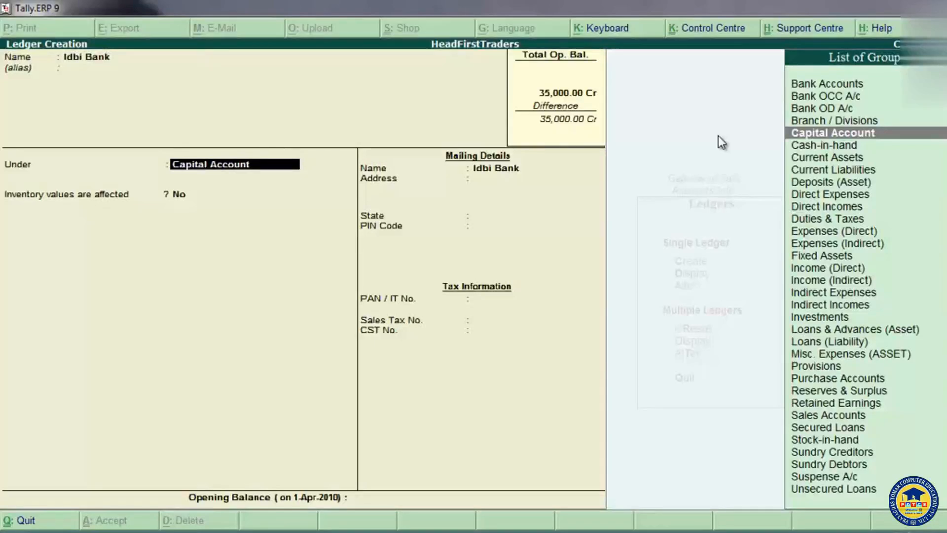
pyautogui.press('Up')
pyautogui.press('Up')
pyautogui.press('Up')
pyautogui.press('Up')
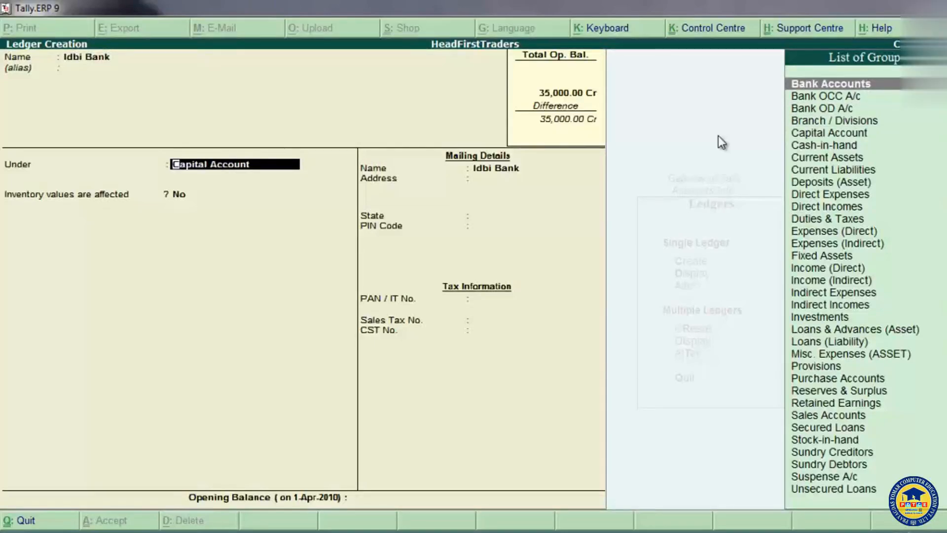
pyautogui.click(831, 87)
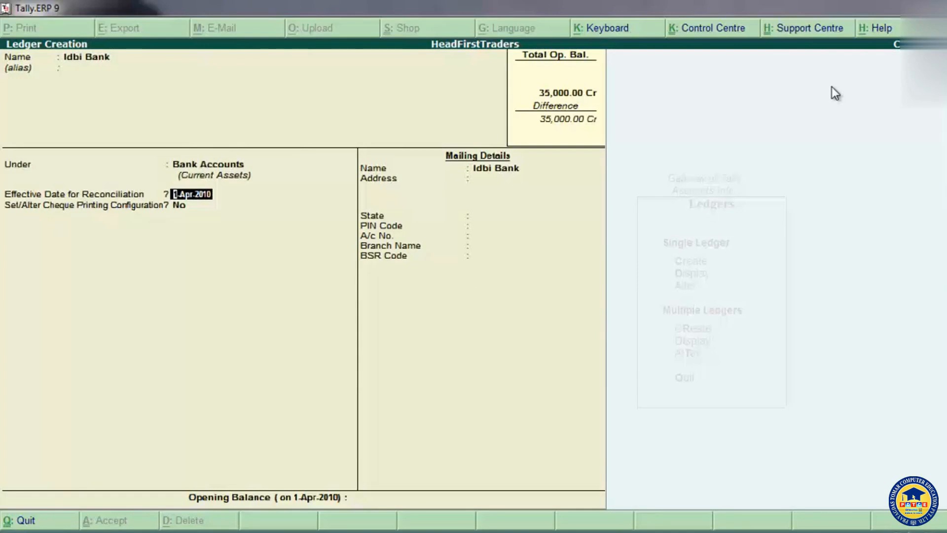
pyautogui.press('Return')
pyautogui.press('Return')
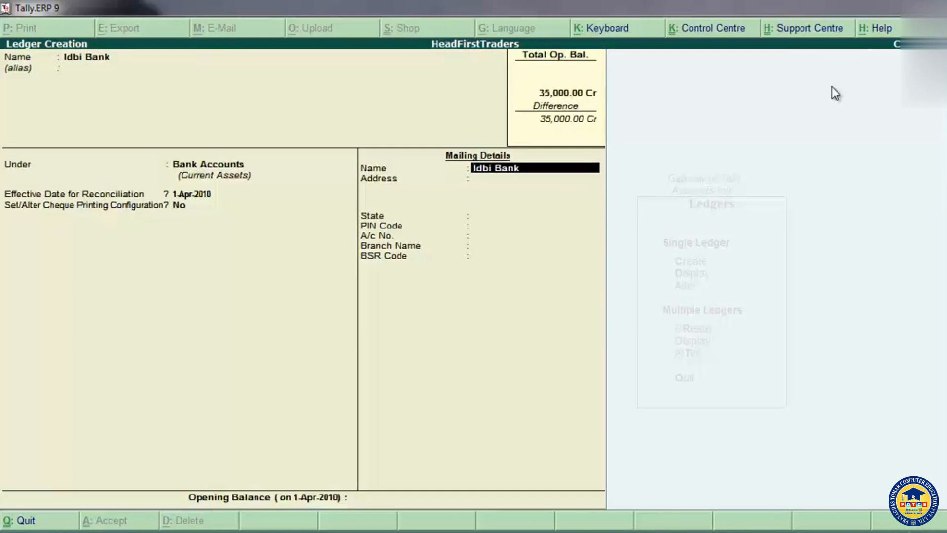
# Step: Enter the bank's account number in the mailing details, leaving the branch name blank
pyautogui.press('Return')
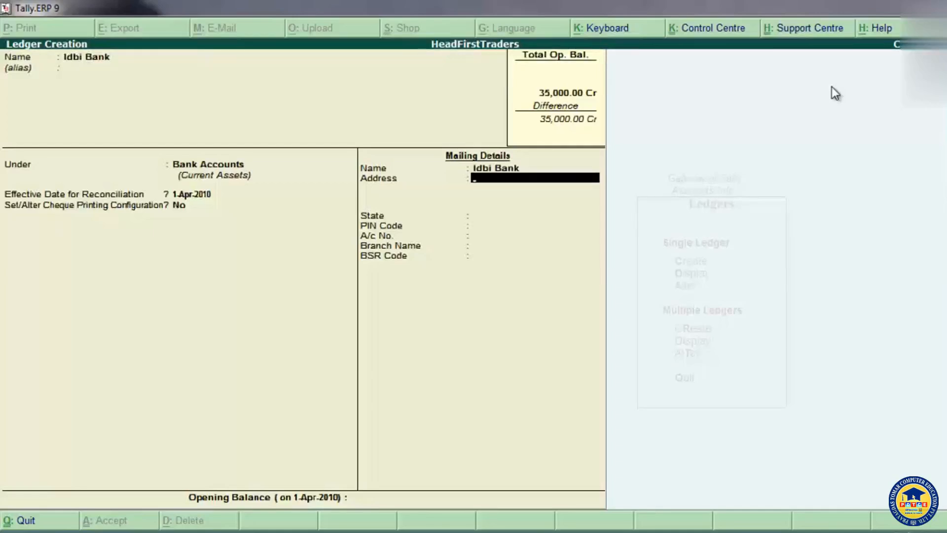
pyautogui.press('Return')
pyautogui.press('Return')
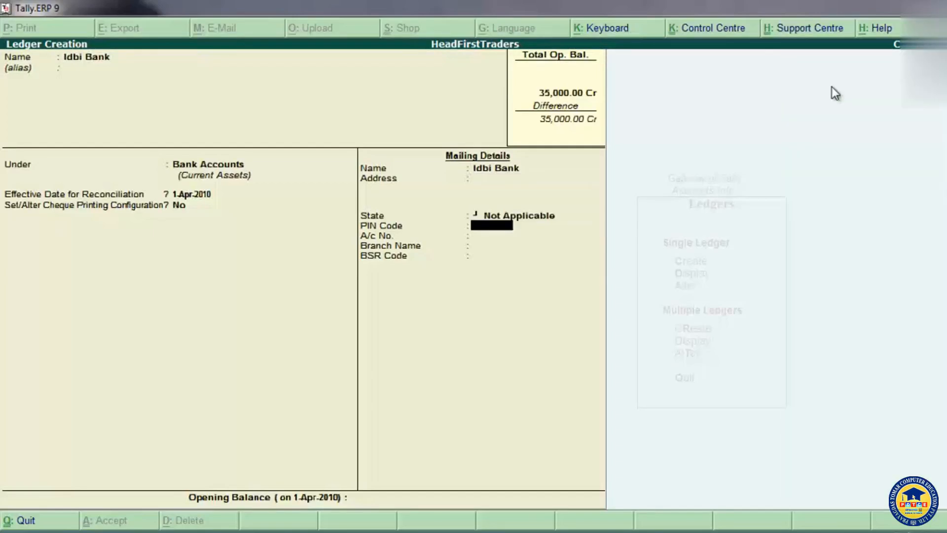
pyautogui.press('Return')
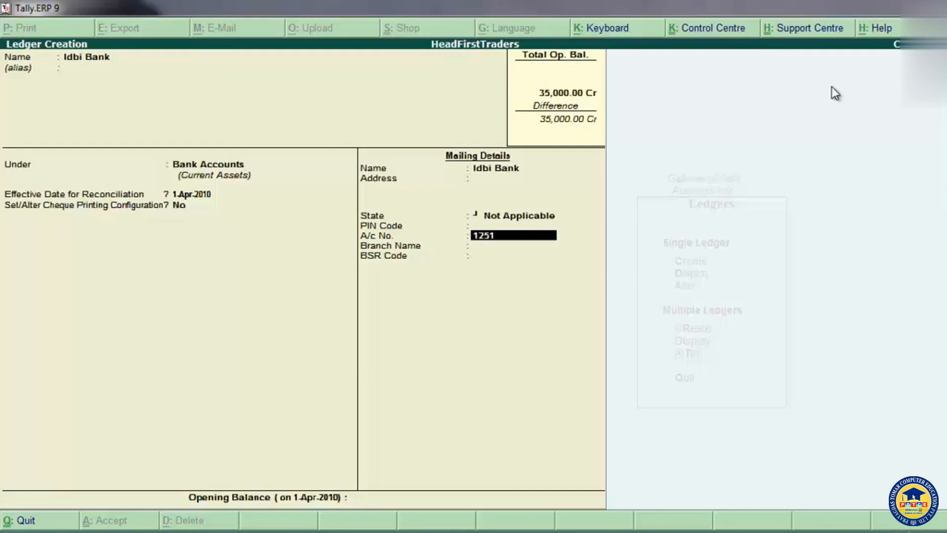
pyautogui.press('Return')
# Step: Go back to the bank's mailing address and enter Ambala
pyautogui.press('Return')
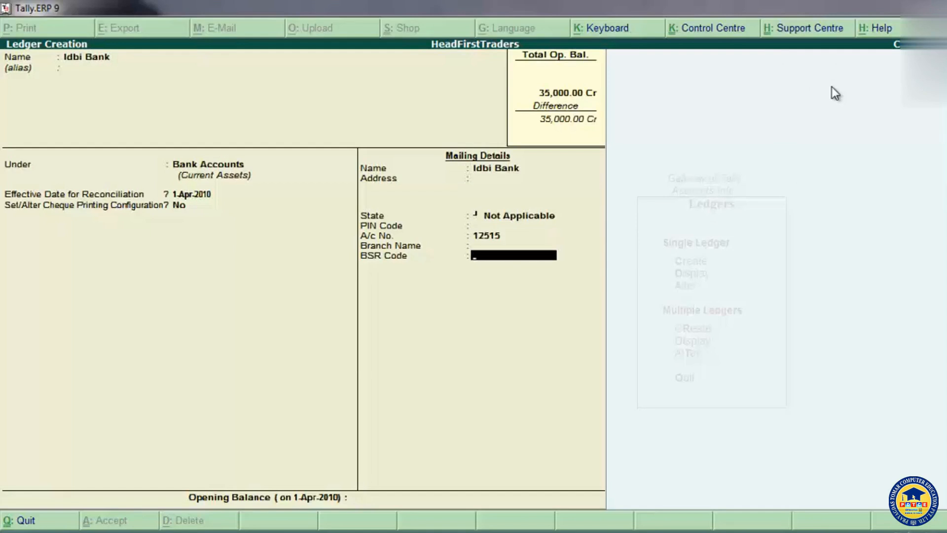
pyautogui.press('Up')
pyautogui.press('Up')
pyautogui.press('Up')
pyautogui.press('Up')
pyautogui.press('Up')
pyautogui.press('Up')
pyautogui.press('Return')
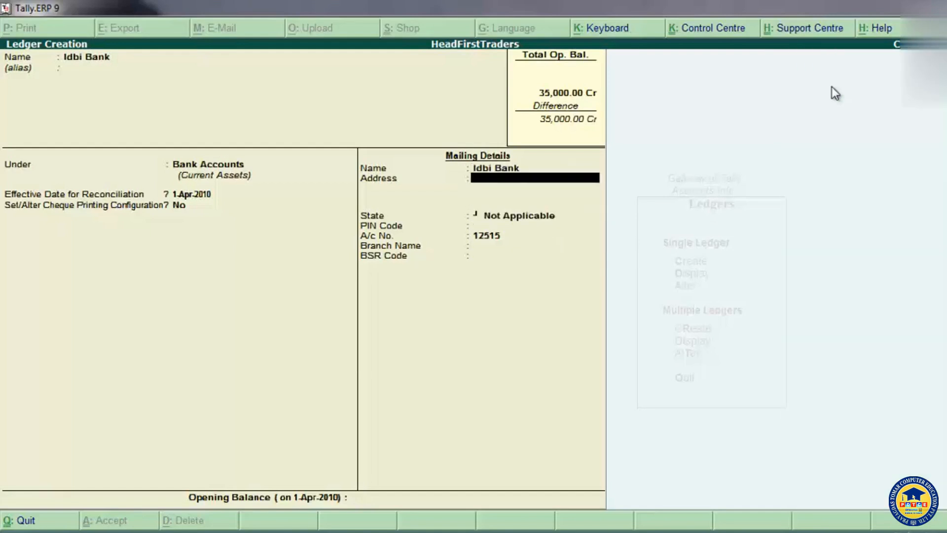
pyautogui.write('Ambala')
pyautogui.press('Return')
pyautogui.press('Return')
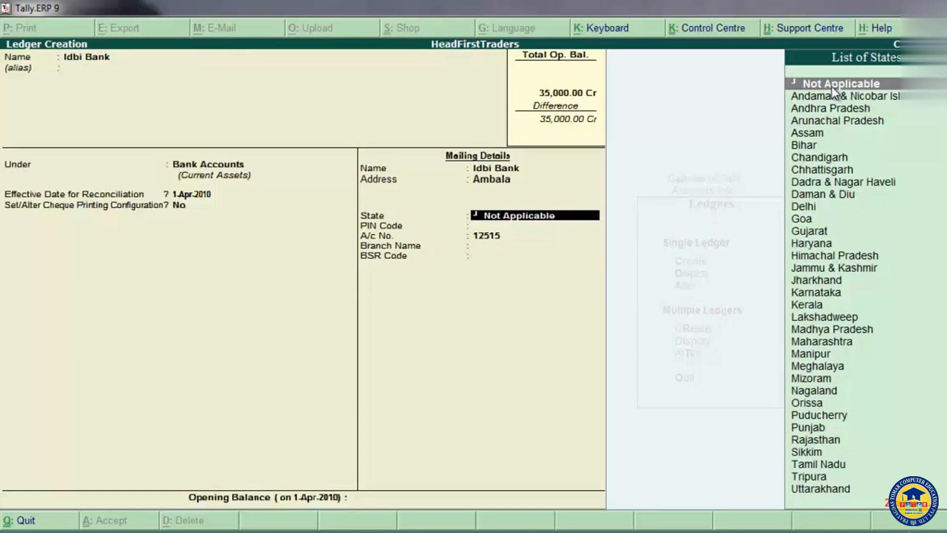
# Step: Set the bank's state to Haryana and fill in its postal PIN code, keeping the remaining mailing details as they are
pyautogui.write('H')
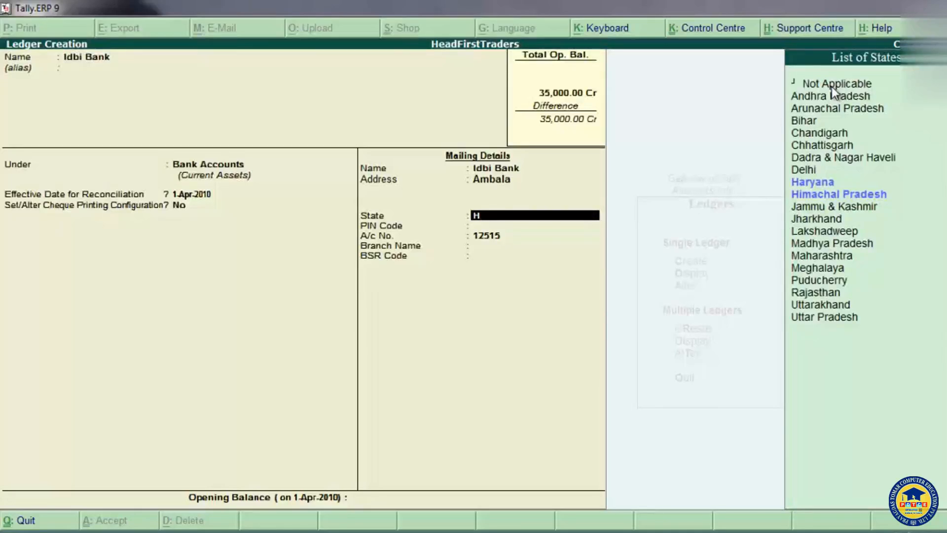
pyautogui.click(822, 181)
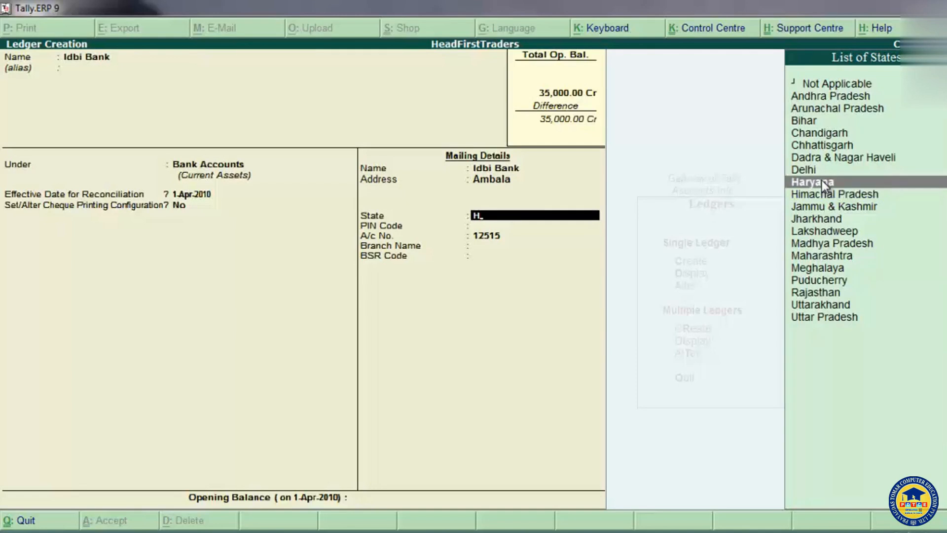
pyautogui.click(822, 181)
pyautogui.write('134007')
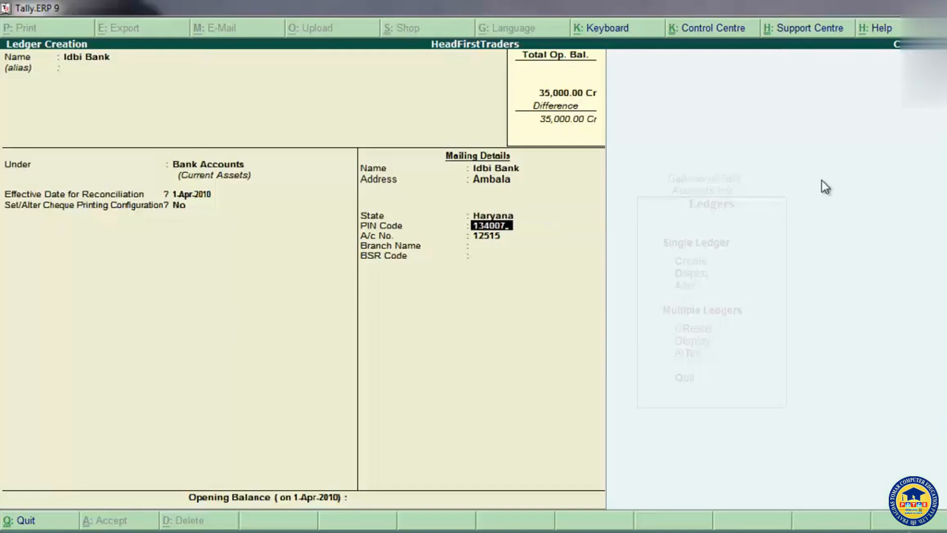
pyautogui.press('Return')
pyautogui.press('Return')
pyautogui.press('Return')
pyautogui.press('Return')
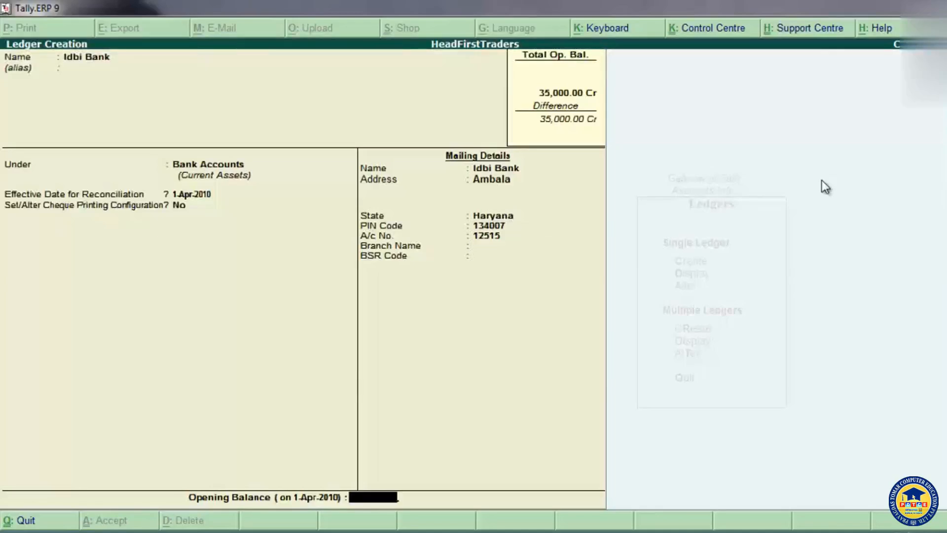
# Step: Give the Idbi Bank ledger an opening balance of 45,000 Dr and save it
pyautogui.write('45000')
pyautogui.press('Return')
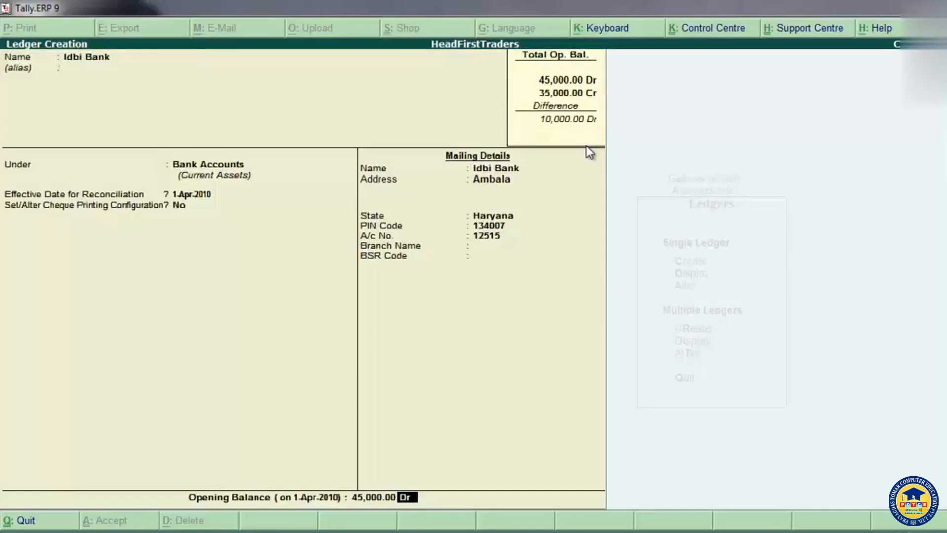
pyautogui.press('Return')
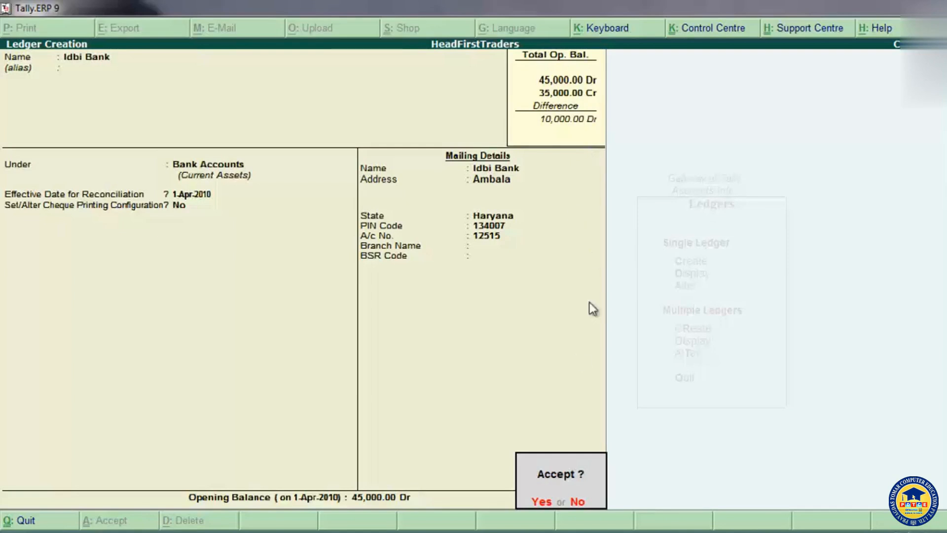
pyautogui.click(543, 503)
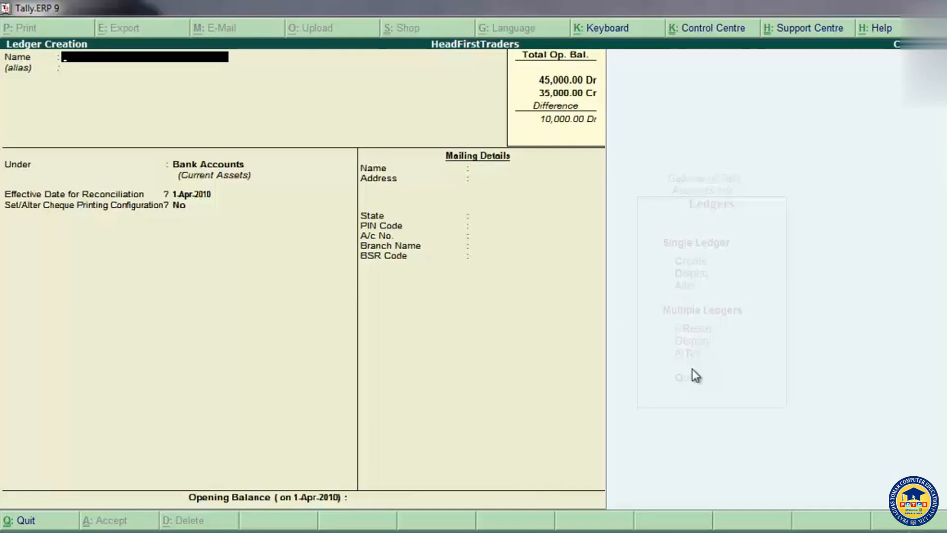
# Step: Start a Plant and Machinery ledger under Fixed Assets, with inventory values affected left at No
pyautogui.write('Plant and Machinery')
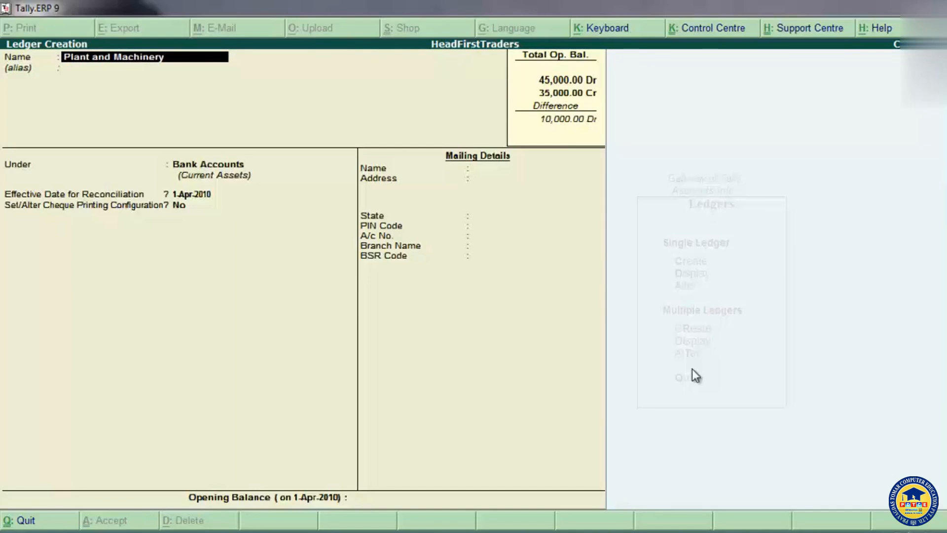
pyautogui.press('Return')
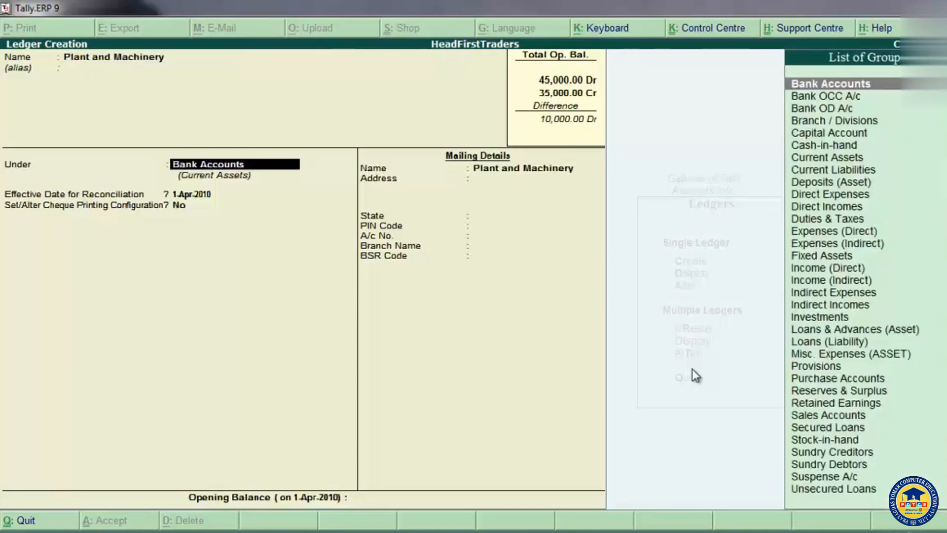
pyautogui.write('F')
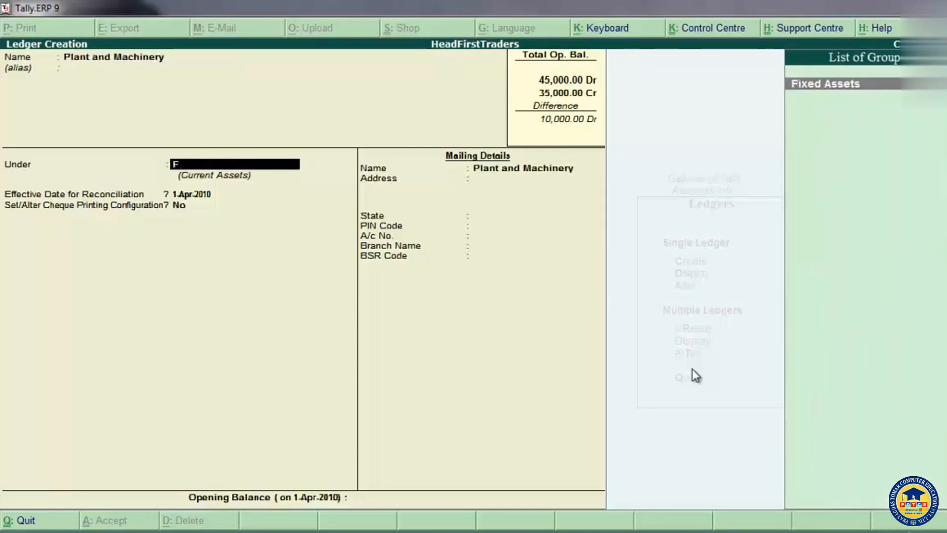
pyautogui.press('Return')
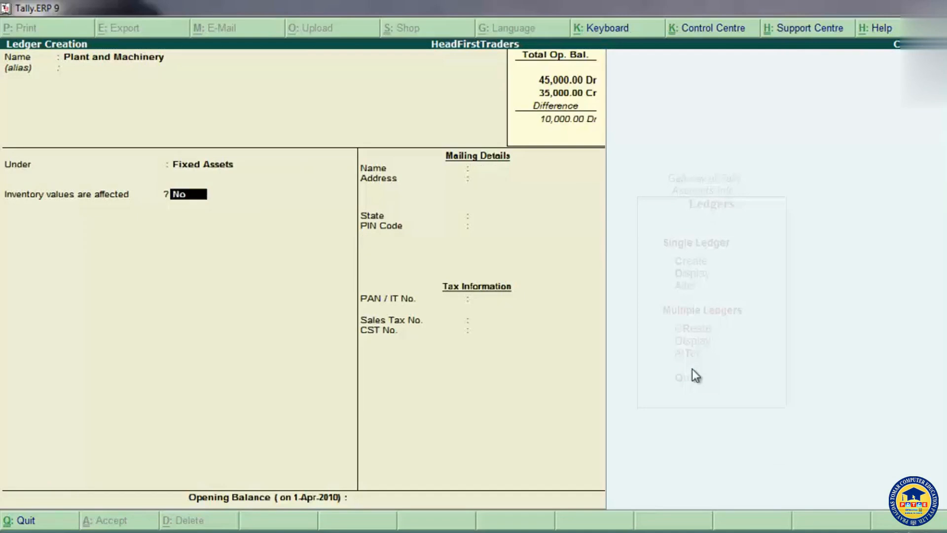
pyautogui.press('Return')
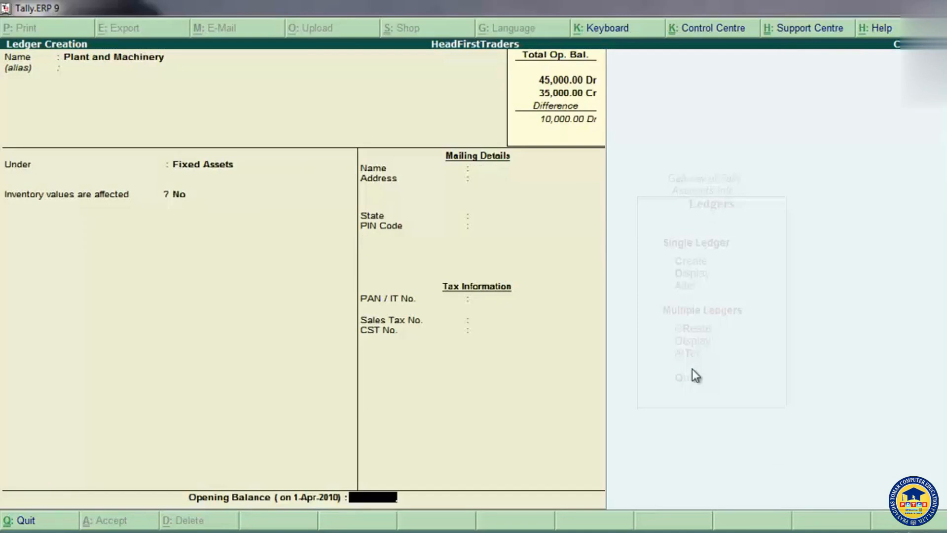
pyautogui.press('BackSpace')
pyautogui.press('BackSpace')
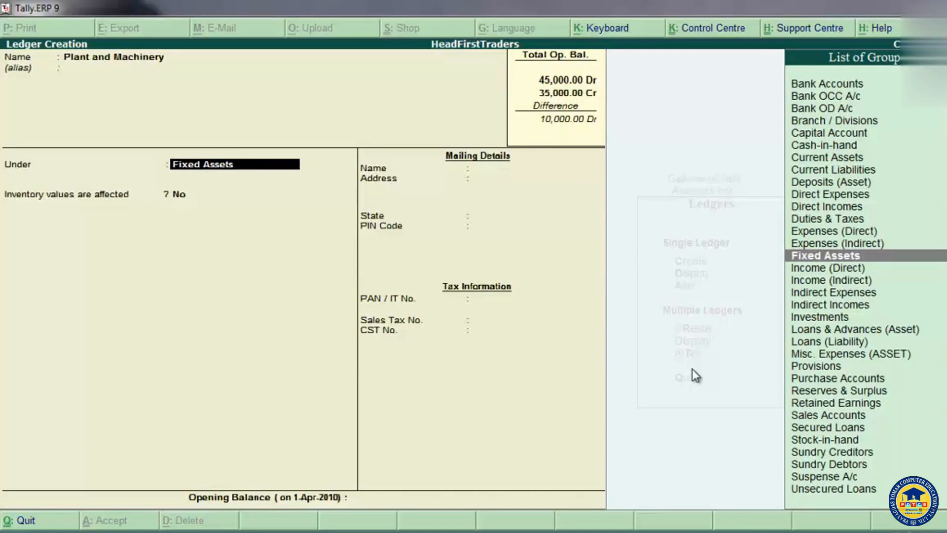
pyautogui.press('Return')
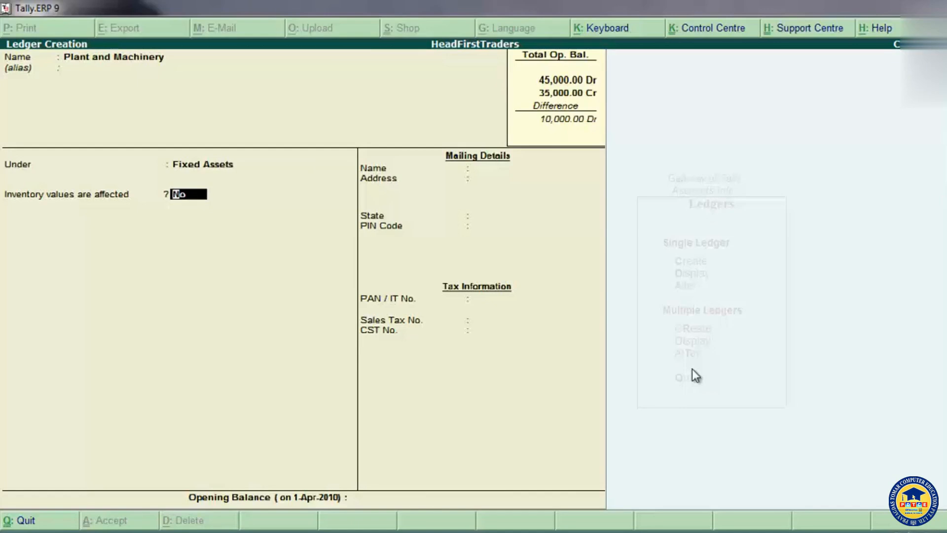
pyautogui.press('Return')
pyautogui.press('Return')
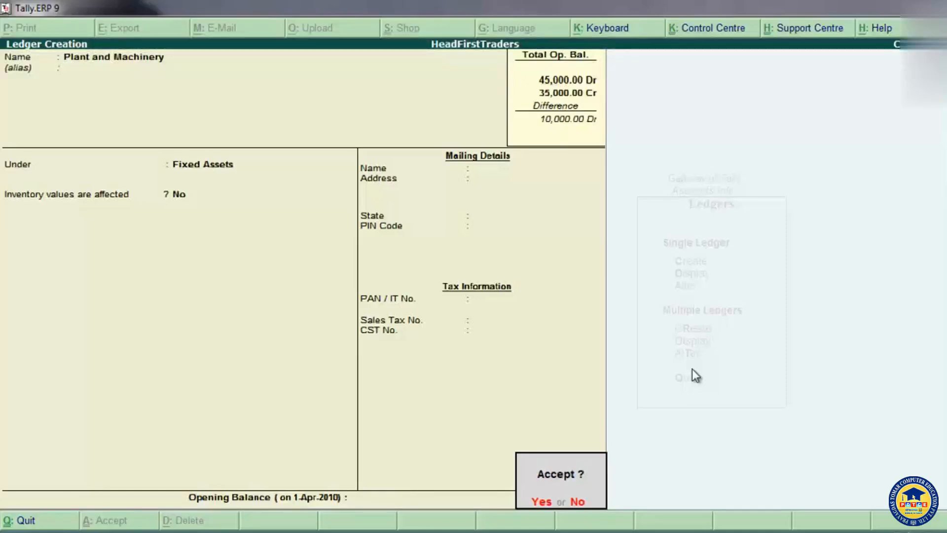
pyautogui.press('Escape')
# Step: Give the Plant and Machinery ledger an opening balance of 70,000 Dr and save it
pyautogui.write('700000')
pyautogui.press('BackSpace')
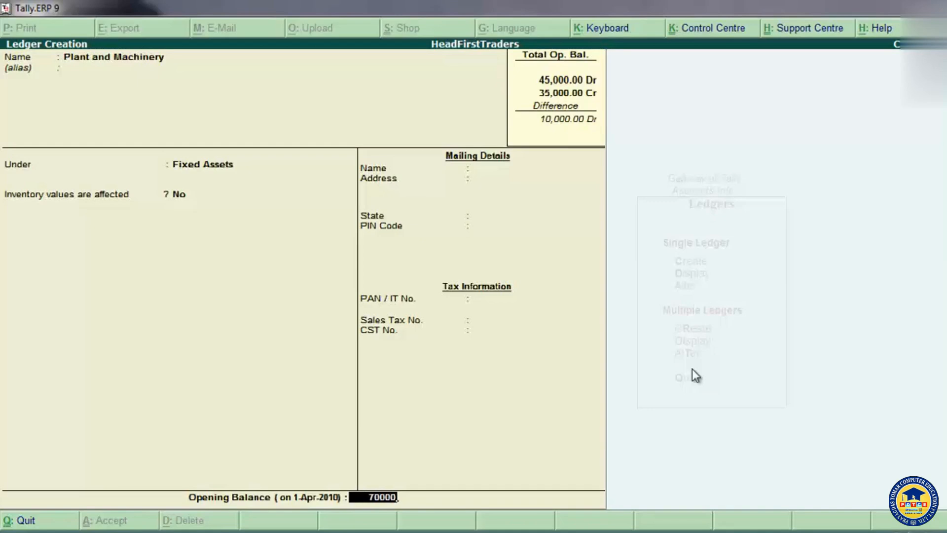
pyautogui.press('Return')
pyautogui.press('Return')
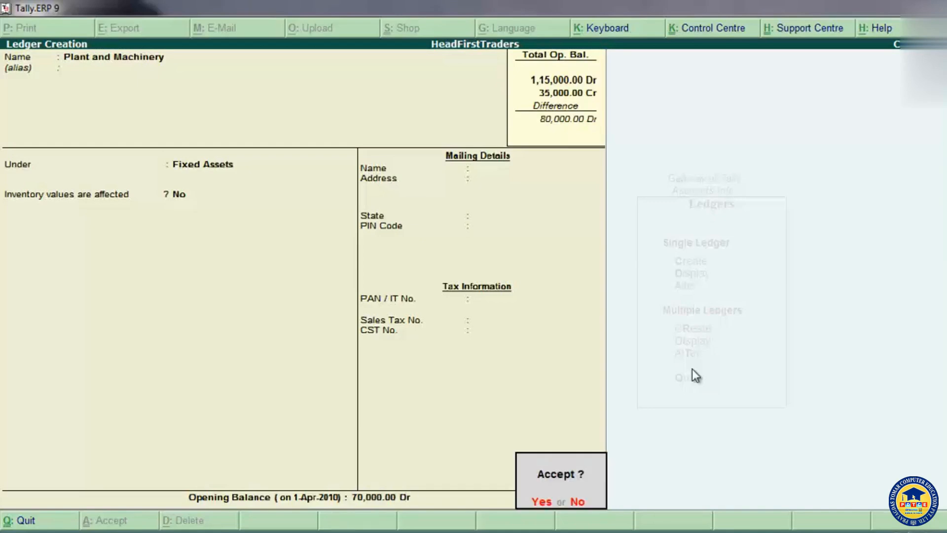
pyautogui.press('y')
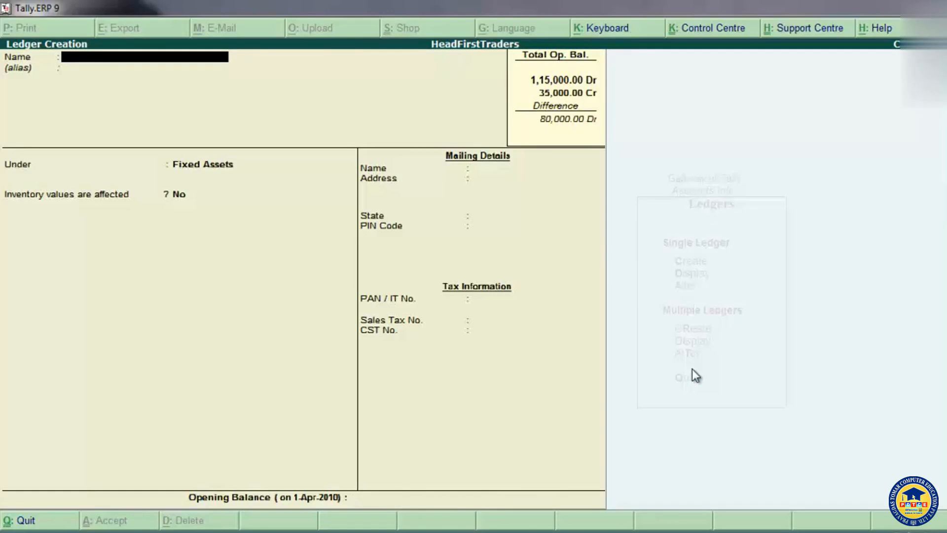
# Step: Start a ledger named Cnc and Co. without an alias and place it under Sundry Creditors
pyautogui.write('Cnc and Co.')
pyautogui.press('Return')
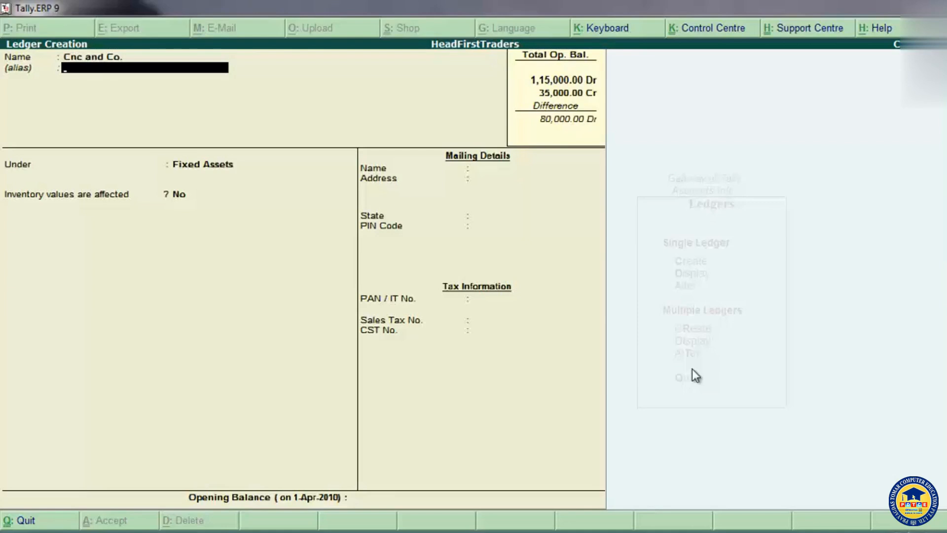
pyautogui.press('Return')
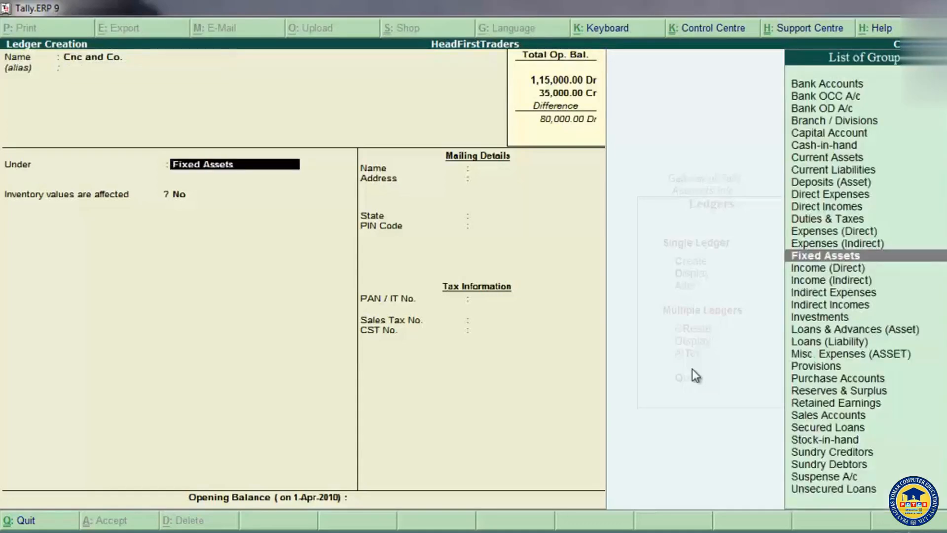
pyautogui.write('Su')
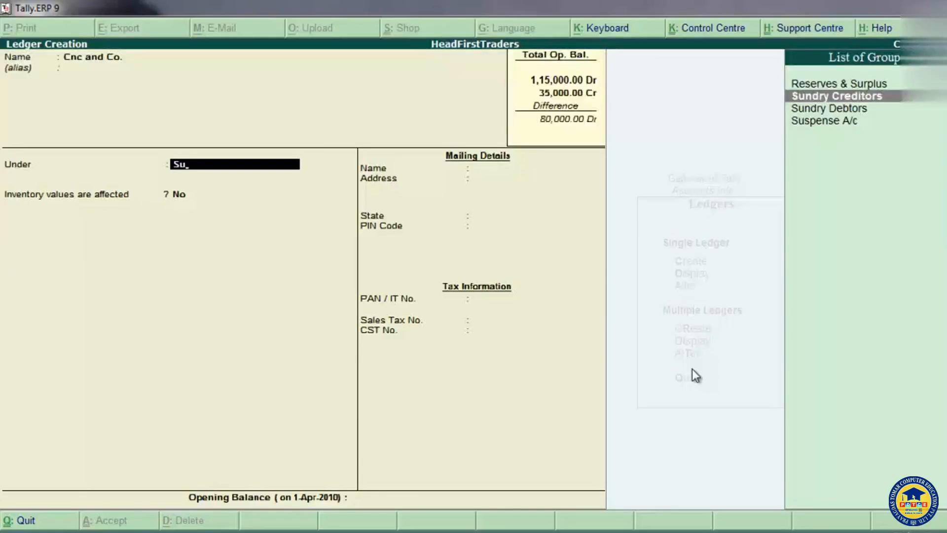
pyautogui.click(835, 97)
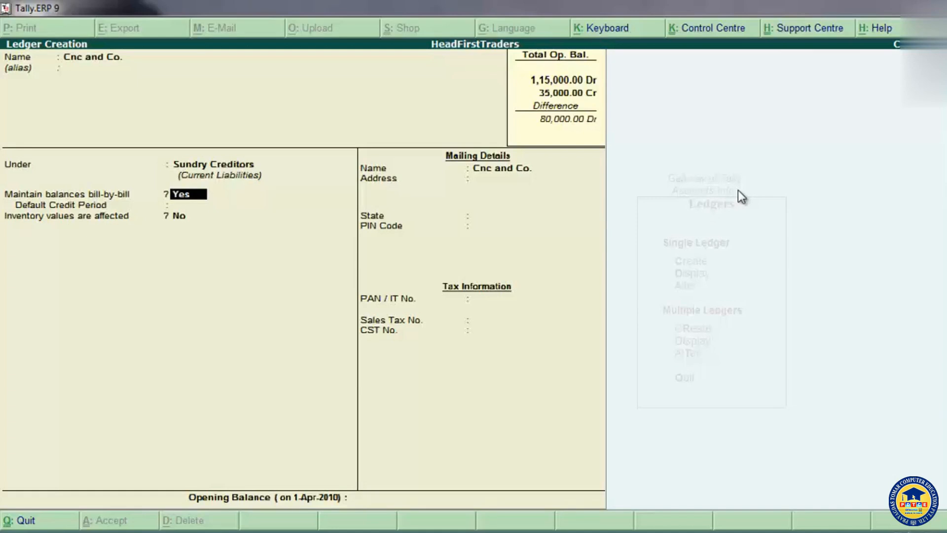
# Step: Keep Sundry Creditors as the ledger's group and accept Yes for maintaining balances bill-by-bill
pyautogui.press('BackSpace')
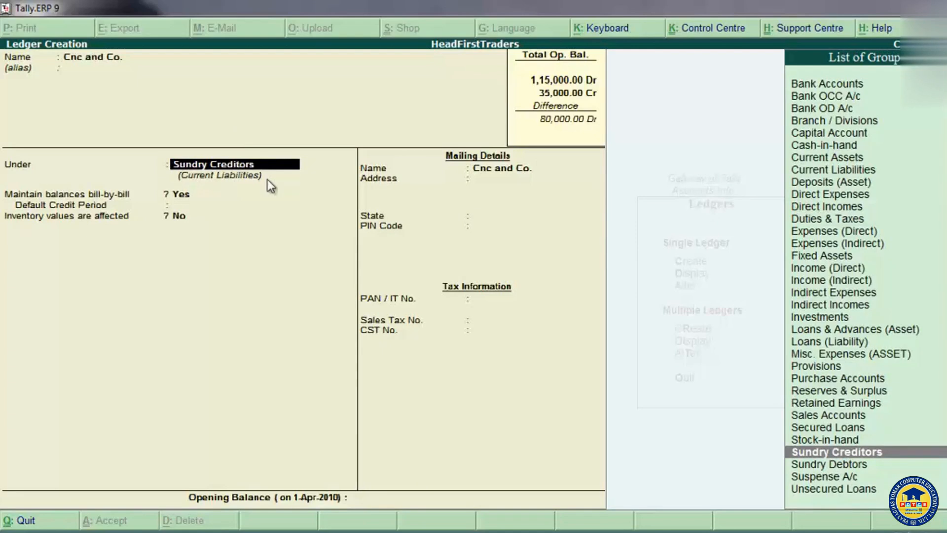
pyautogui.press('Return')
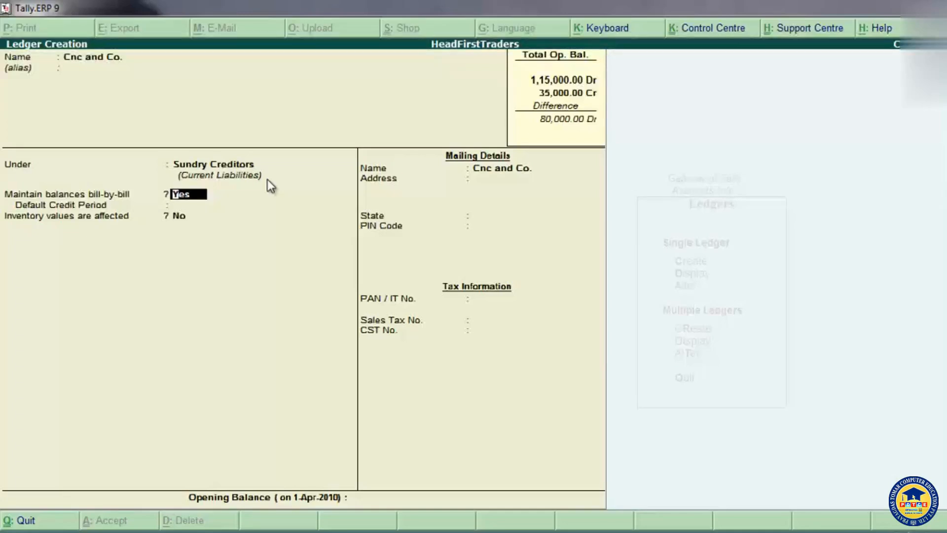
pyautogui.press('Return')
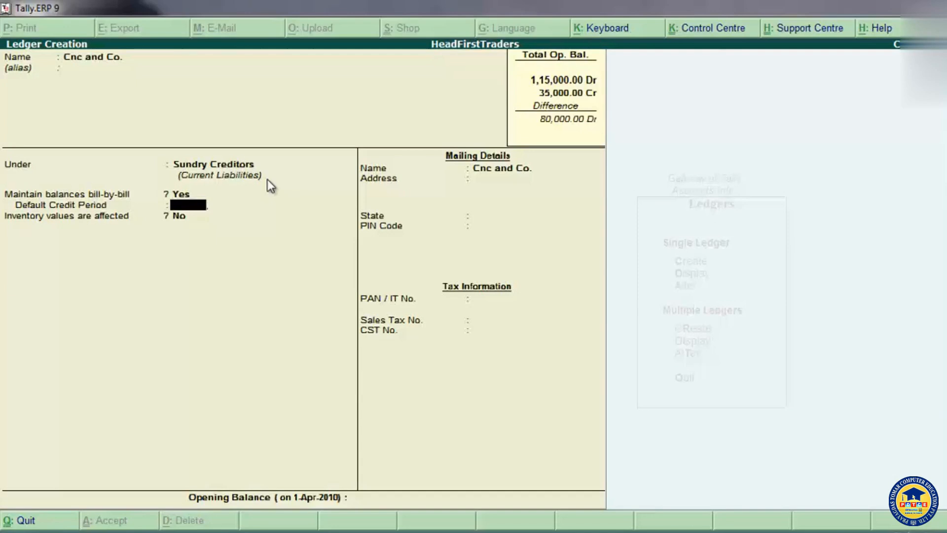
# Step: Leave the default credit period blank, keep the mailing name Cnc and Co., and enter the city as the mailing address
pyautogui.press('Return')
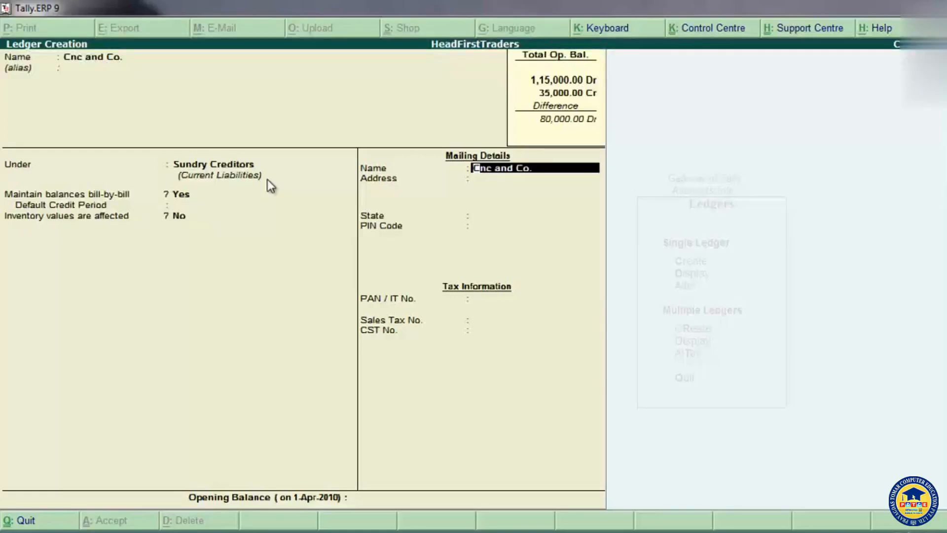
pyautogui.press('Return')
pyautogui.write('Ambala')
pyautogui.press('Return')
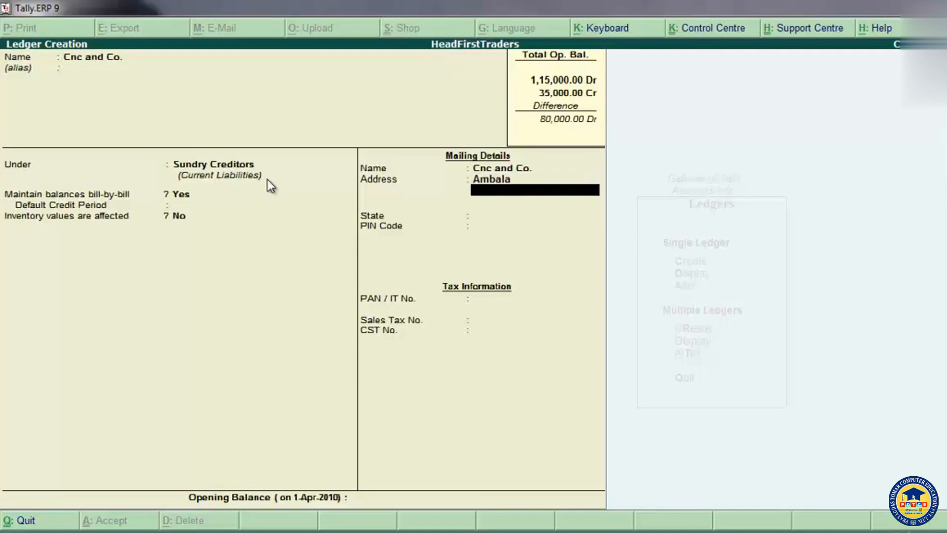
pyautogui.press('Return')
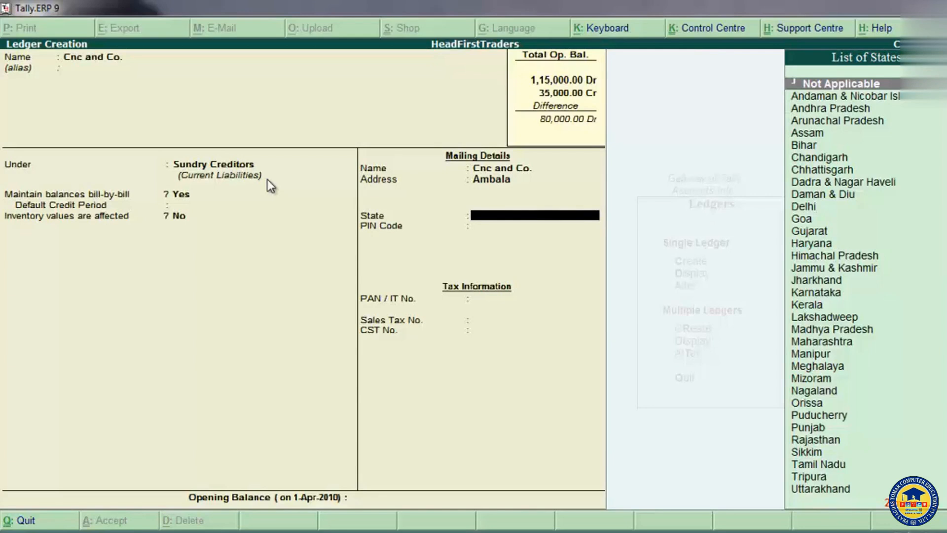
# Step: Set the state in Cnc and Co.'s mailing details to Haryana and enter the postal code
pyautogui.write('H')
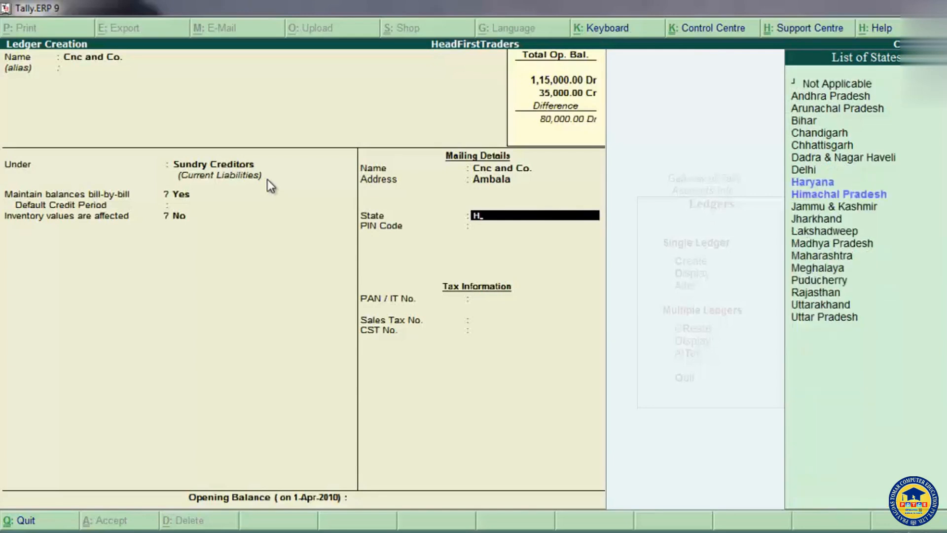
pyautogui.press('Down')
pyautogui.press('Down')
pyautogui.press('Up')
pyautogui.press('Down')
pyautogui.press('Up')
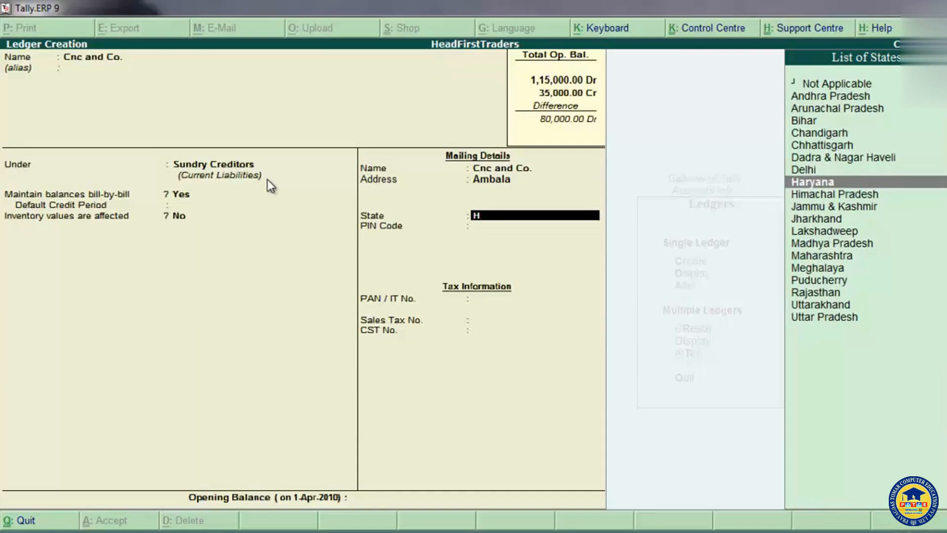
pyautogui.write('ary')
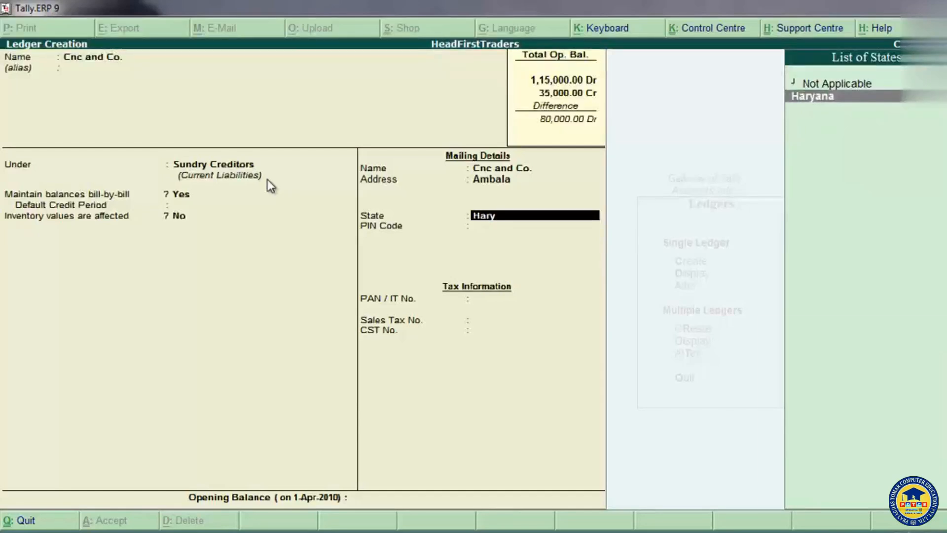
pyautogui.press('BackSpace')
pyautogui.write('a')
pyautogui.press('BackSpace')
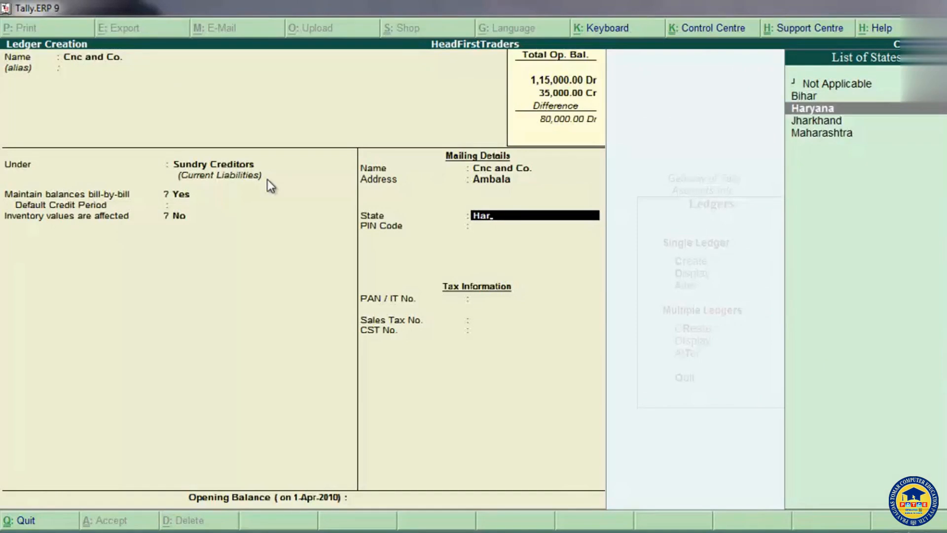
pyautogui.press('Return')
pyautogui.write('134007')
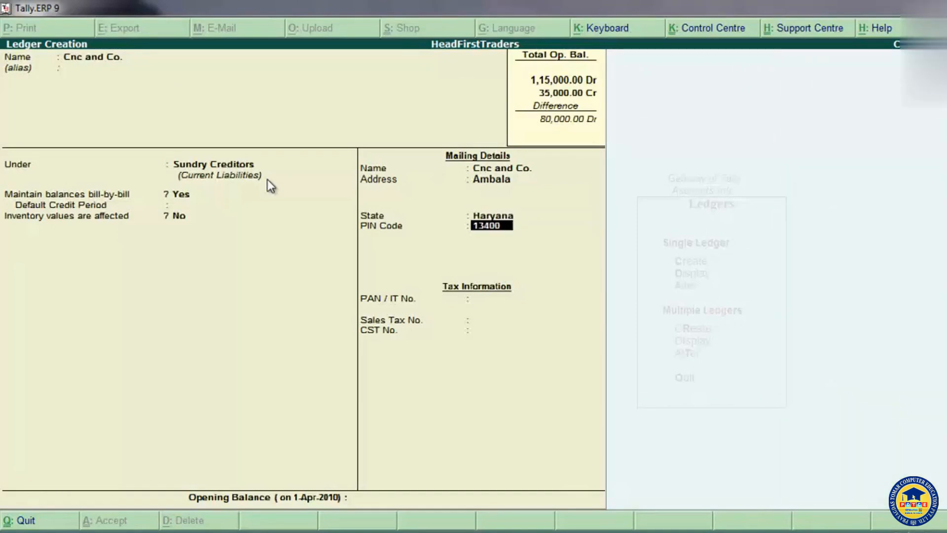
pyautogui.press('Return')
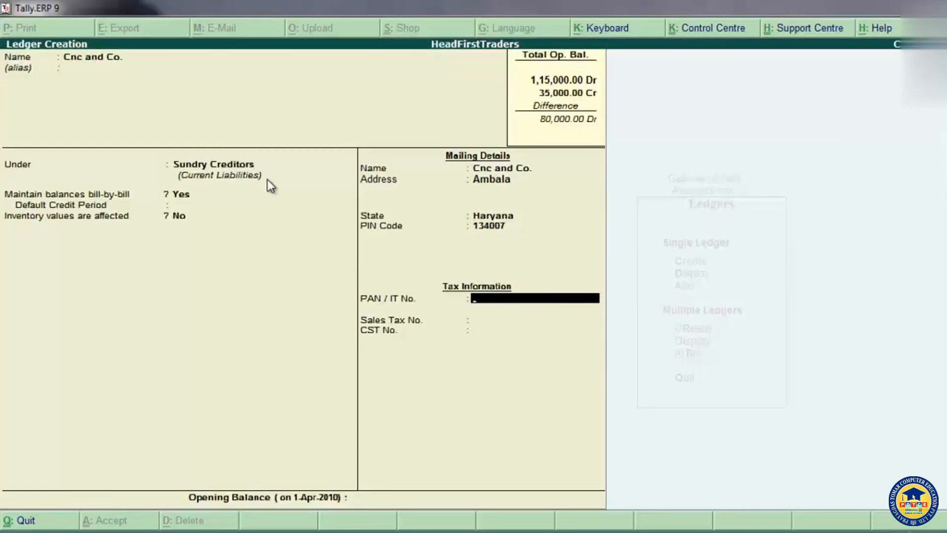
# Step: Leave the tax information blank and give Cnc and Co. an opening balance of 1,87,000 Cr
pyautogui.press('Return')
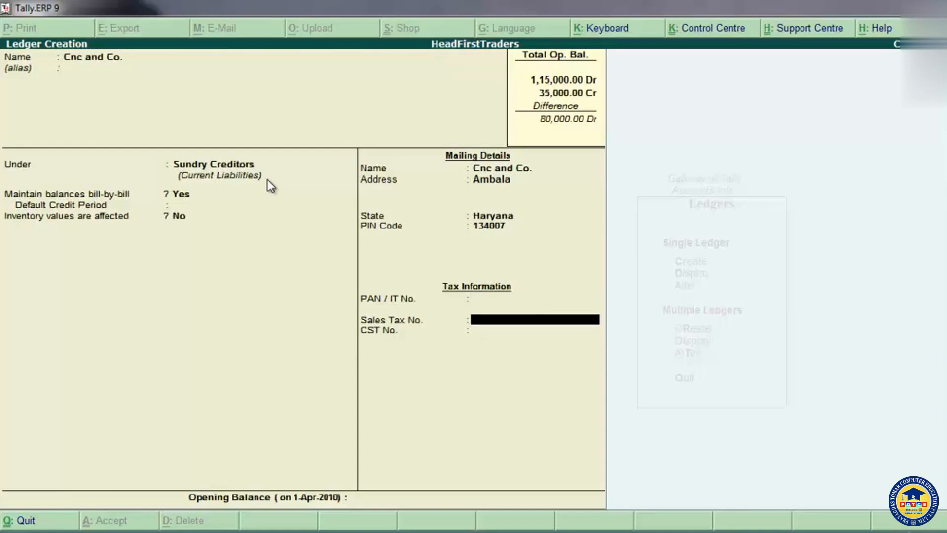
pyautogui.press('Return')
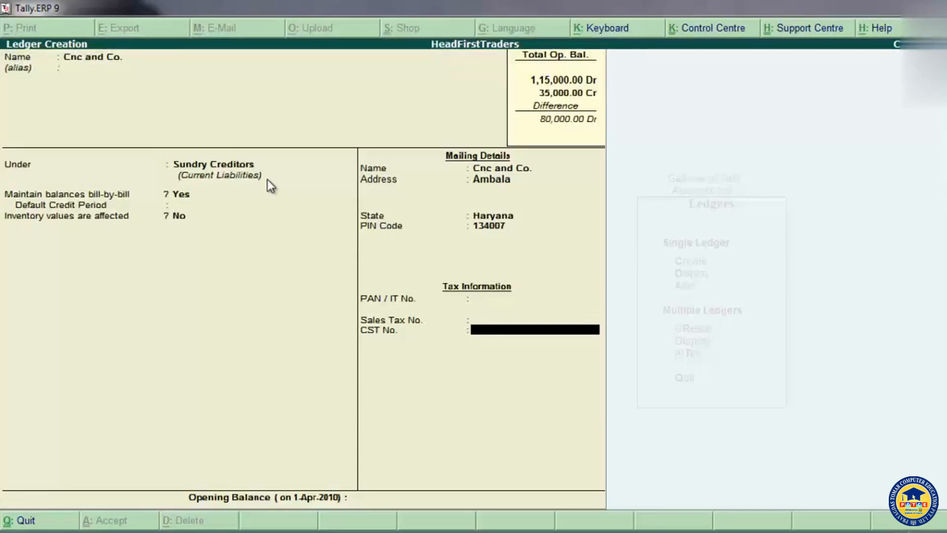
pyautogui.press('Return')
pyautogui.write('187000')
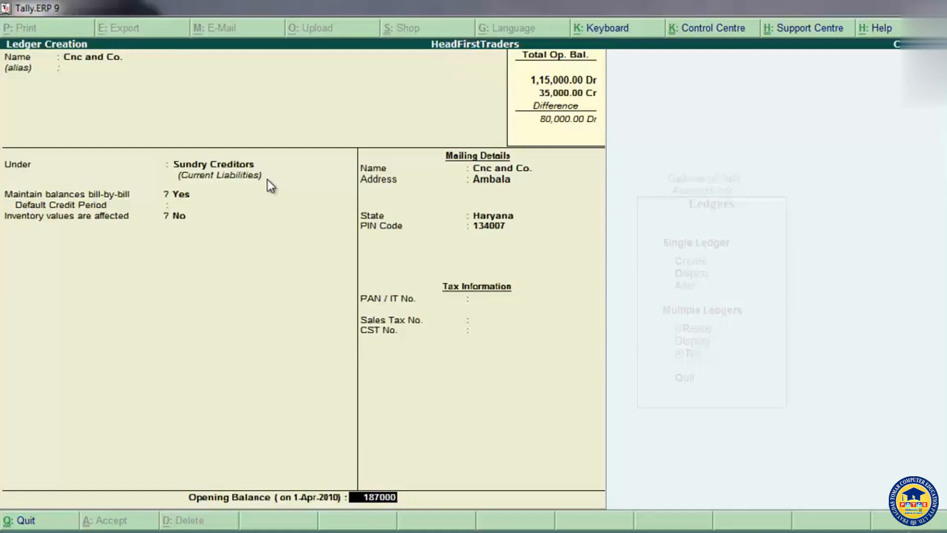
pyautogui.press('Return')
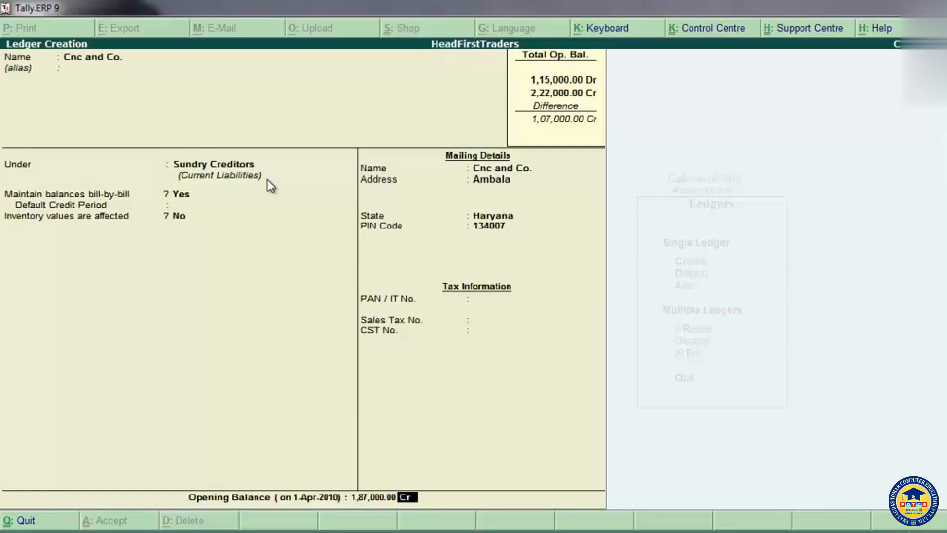
pyautogui.press('Return')
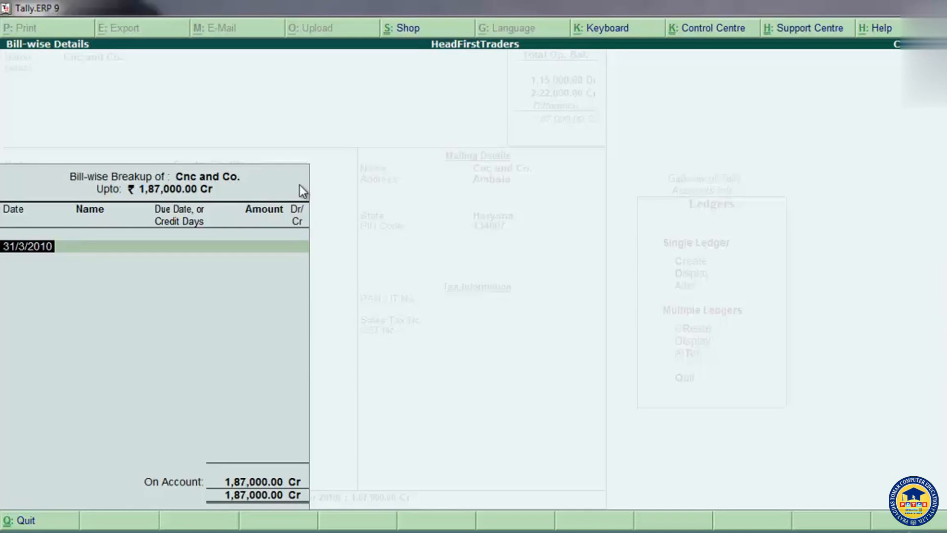
# Step: Allocate the full 1,87,000 Cr to a bill named Old Bal dated 31/3/2010, due 31-Mar-2010, and save the Cnc and Co. ledger
pyautogui.press('Return')
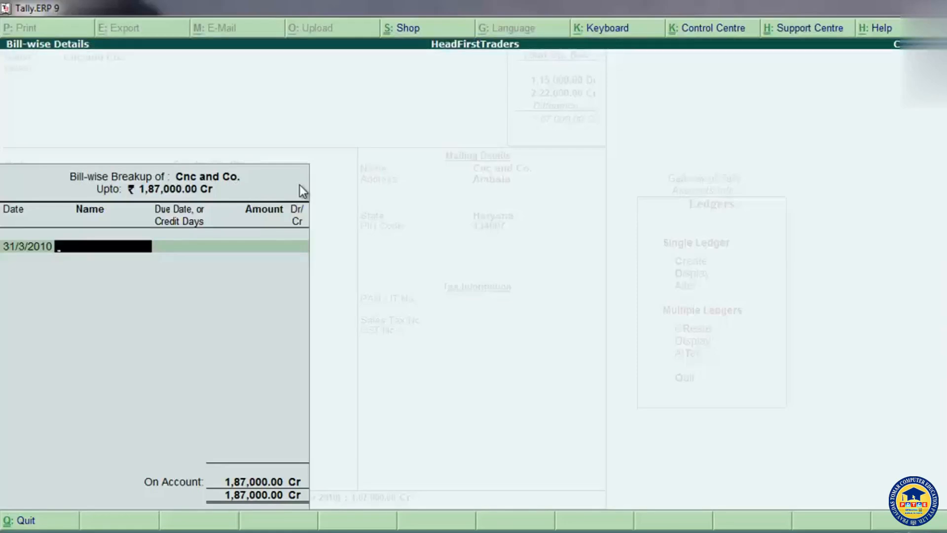
pyautogui.write('Old Bal')
pyautogui.press('Return')
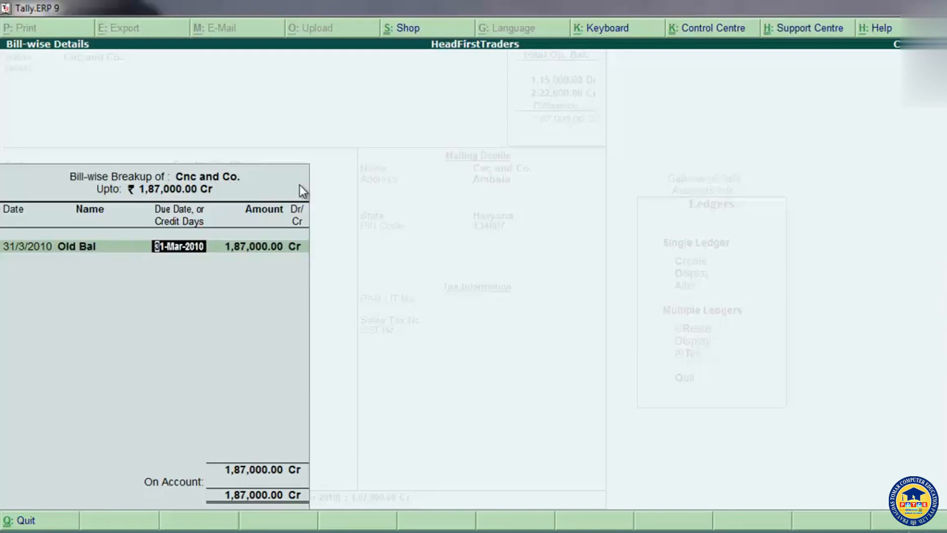
pyautogui.press('Return')
pyautogui.press('Return')
pyautogui.press('Return')
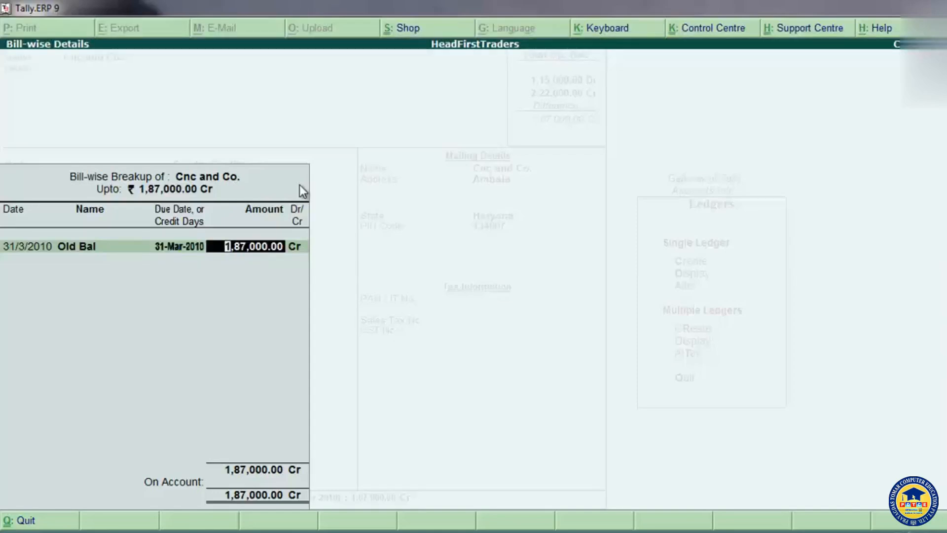
pyautogui.press('Return')
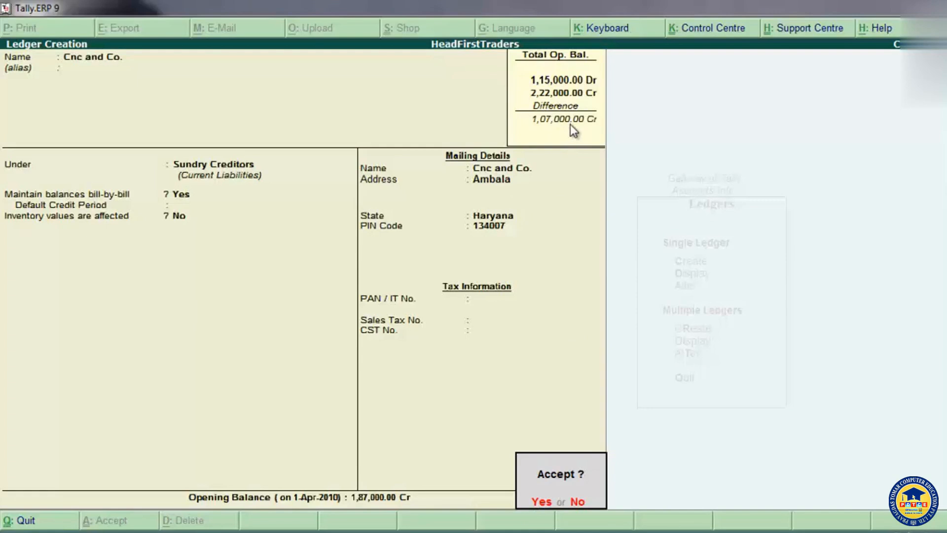
pyautogui.click(534, 502)
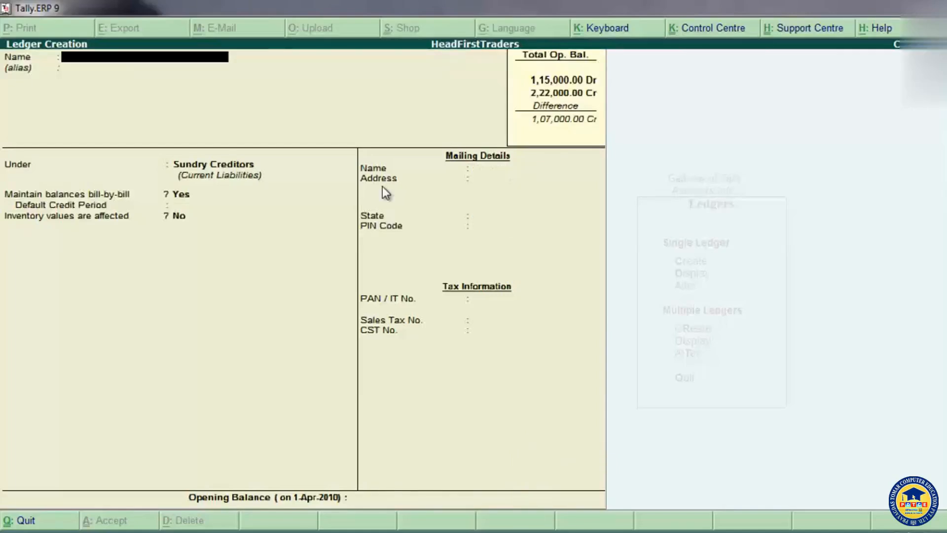
# Step: Start a ledger named Sales without an alias and place it under Sales Accounts
pyautogui.write('Sales')
pyautogui.press('Return')
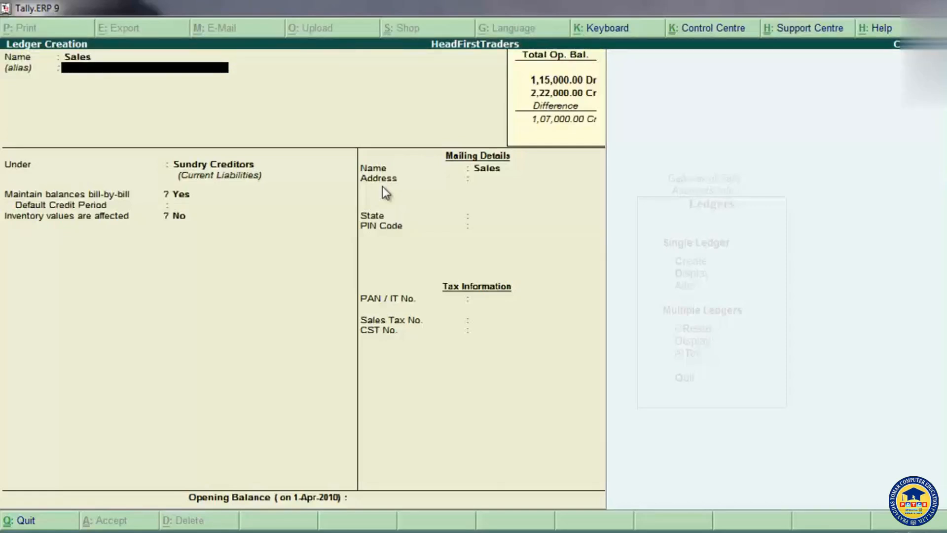
pyautogui.press('Return')
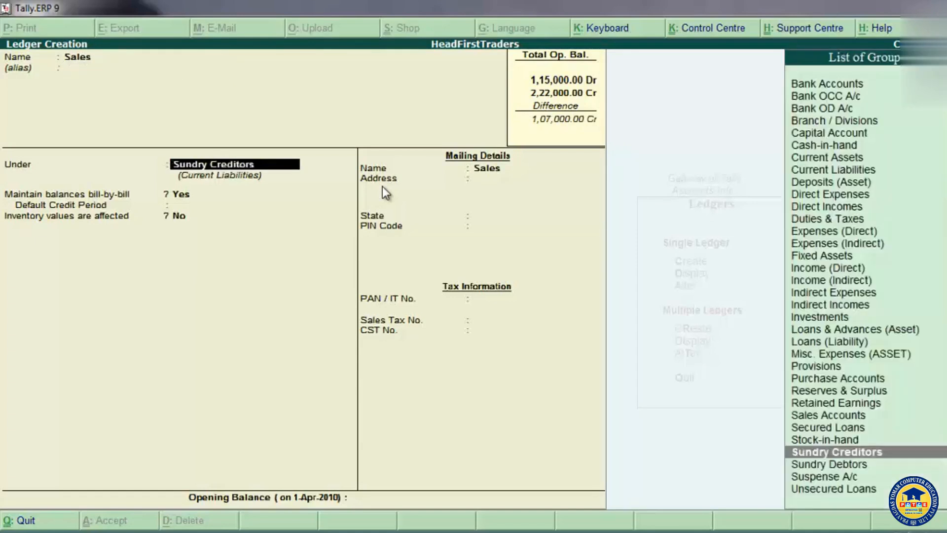
pyautogui.write('S')
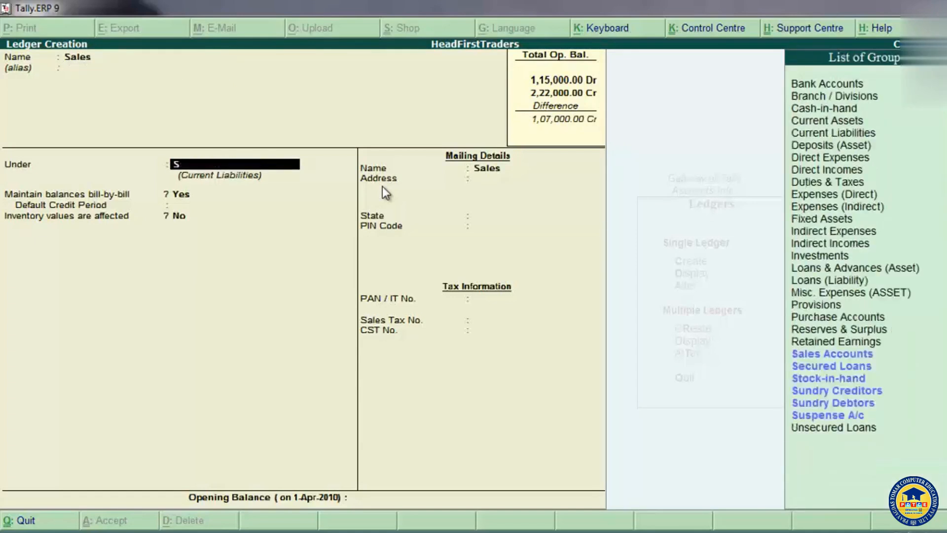
pyautogui.write('ale')
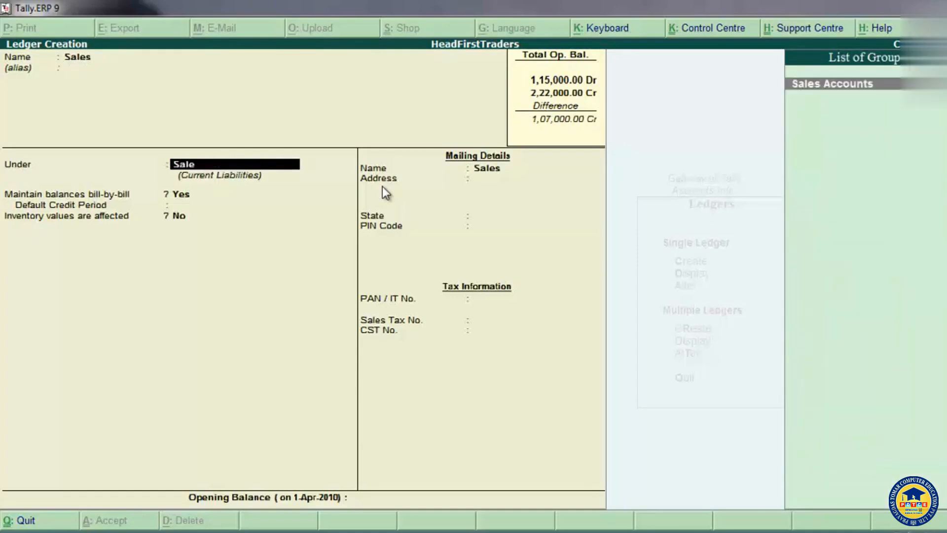
pyautogui.press('Return')
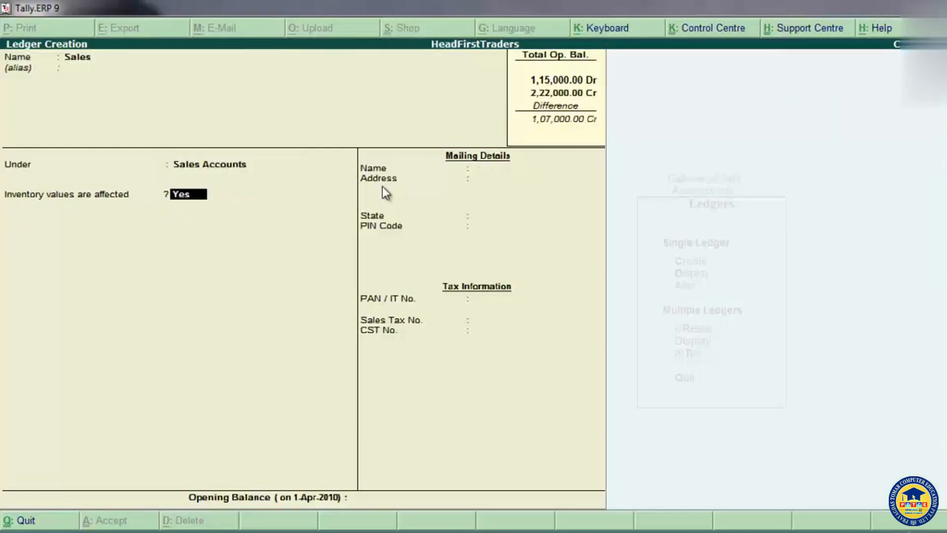
pyautogui.press('BackSpace')
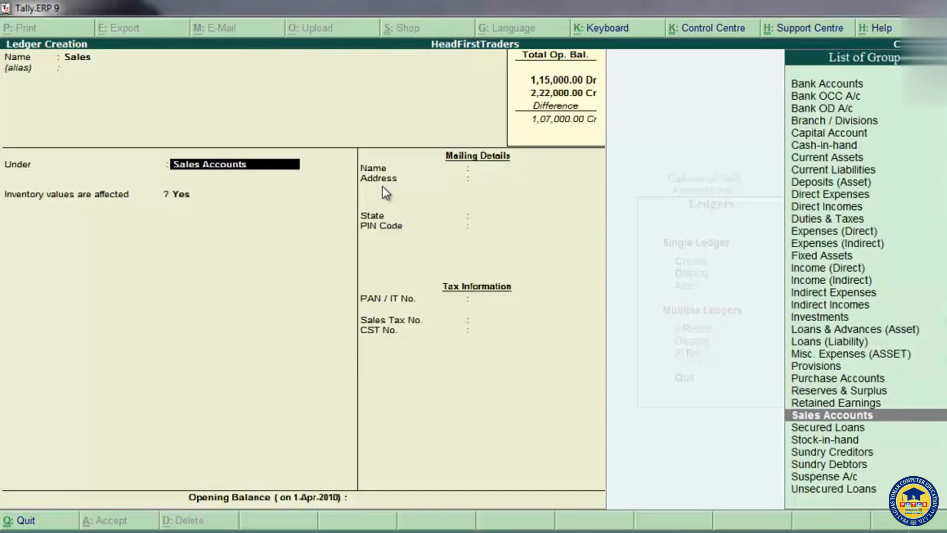
pyautogui.write('Sal')
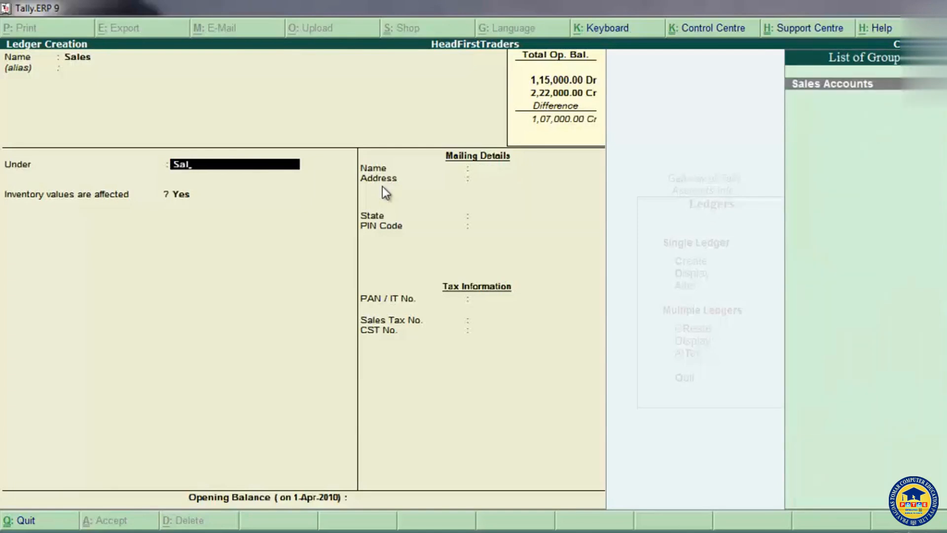
pyautogui.press('Return')
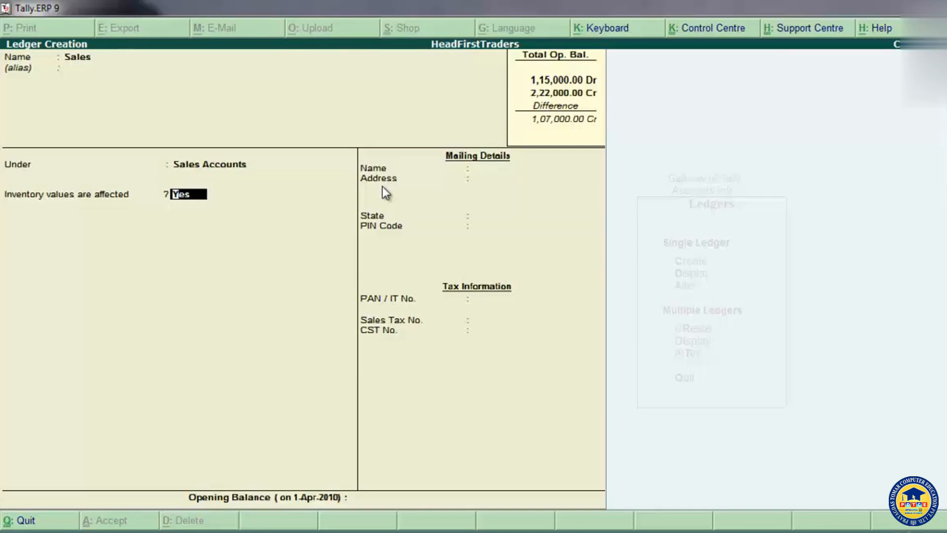
# Step: Keep inventory values affected at Yes, leave the opening balance empty, and save the Sales ledger
pyautogui.press('Return')
pyautogui.press('Return')
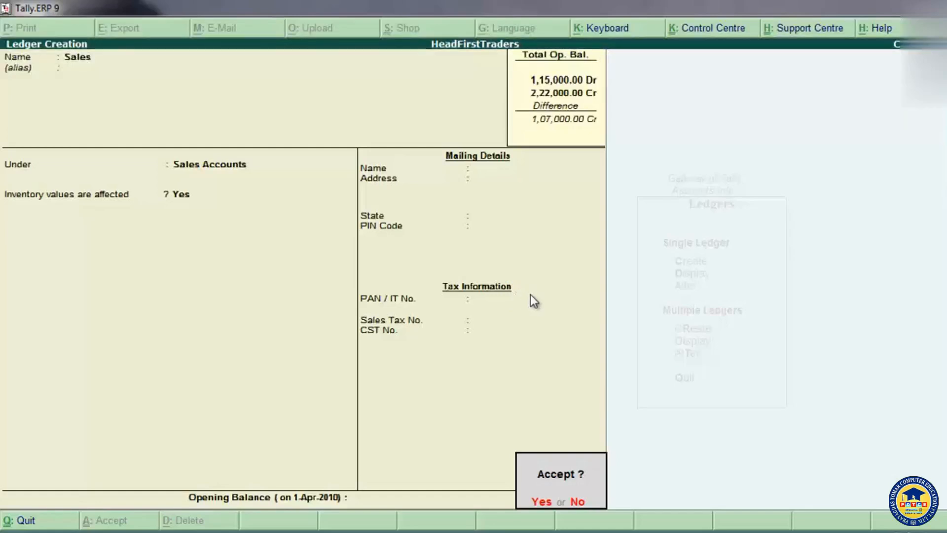
pyautogui.click(545, 503)
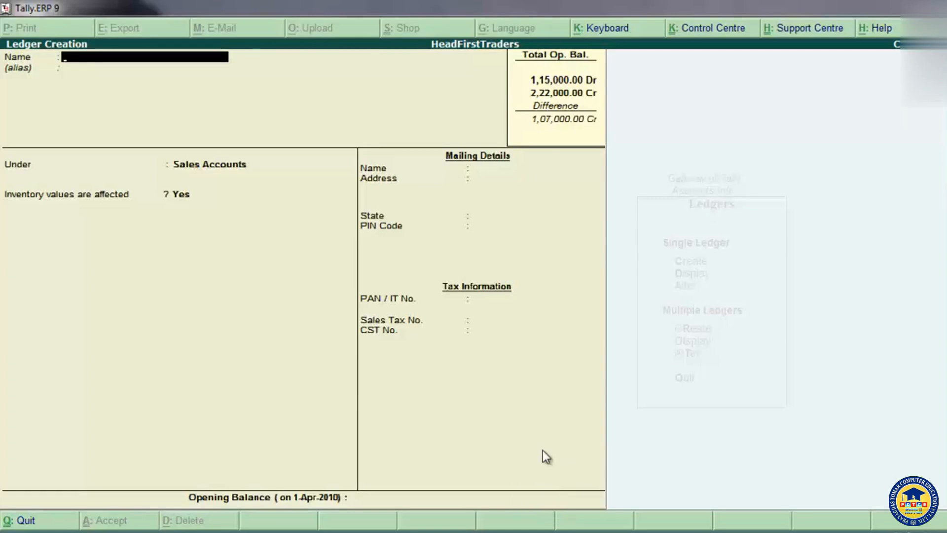
# Step: Create a Purchase ledger under Purchase Accounts with inventory values affected at Yes and no opening balance, and quit ledger creation
pyautogui.write('Purchase')
pyautogui.press('Return')
pyautogui.press('Return')
pyautogui.write('Pur')
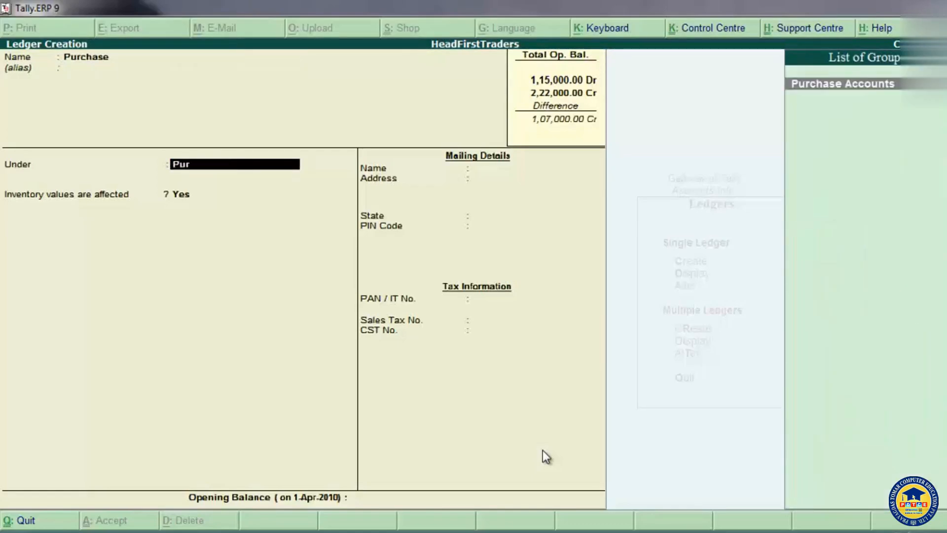
pyautogui.press('Return')
pyautogui.press('Return')
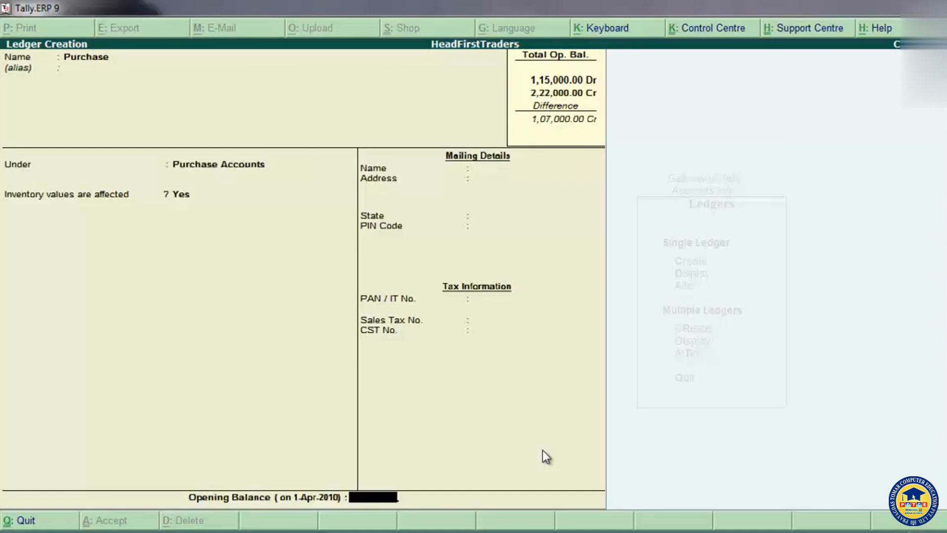
pyautogui.press('Return')
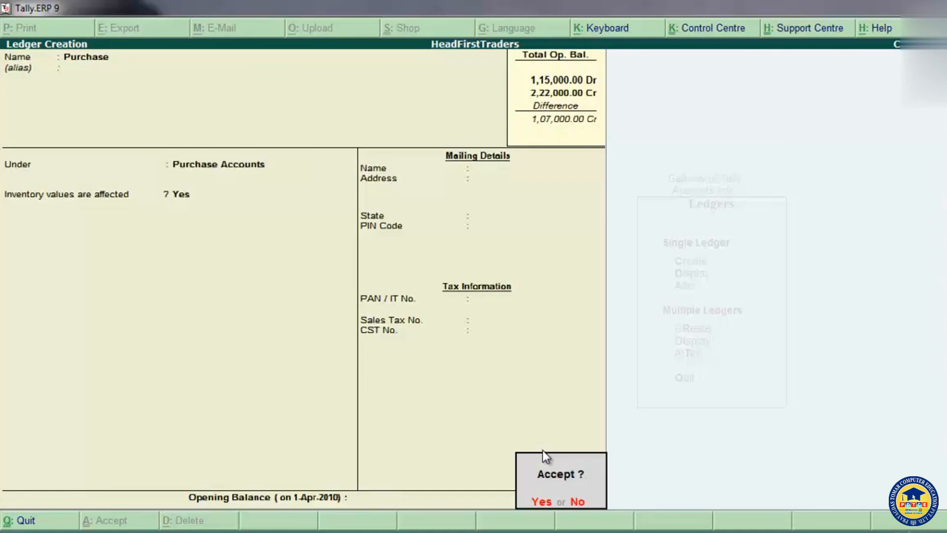
pyautogui.press('Return')
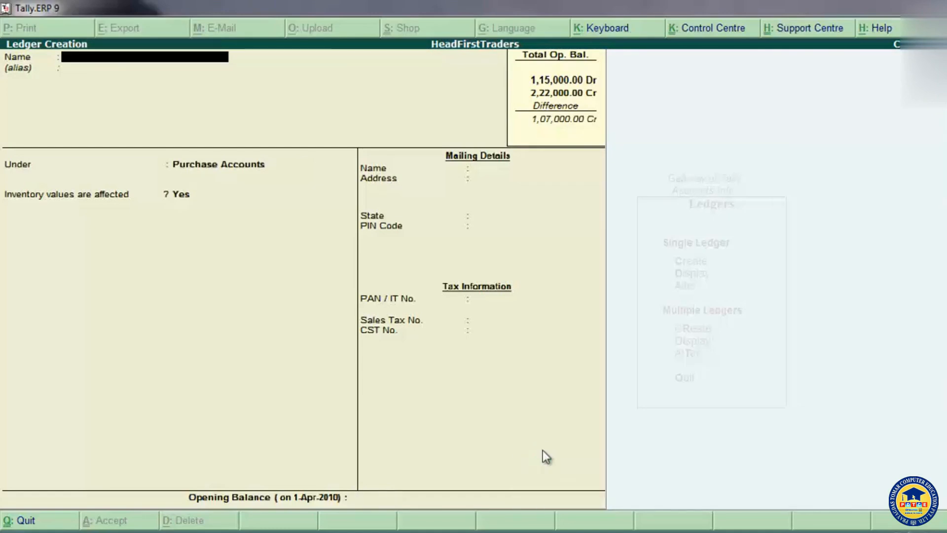
pyautogui.press('Escape')
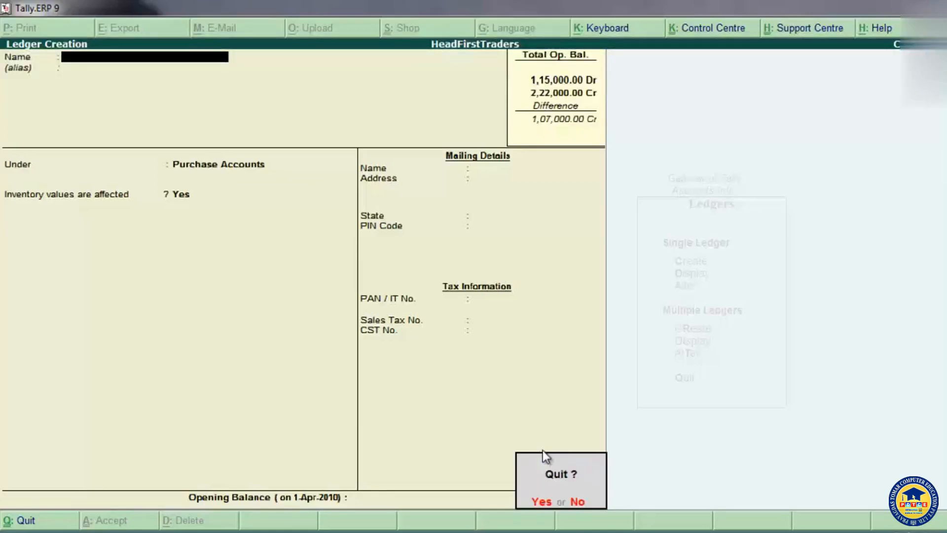
pyautogui.press('Return')
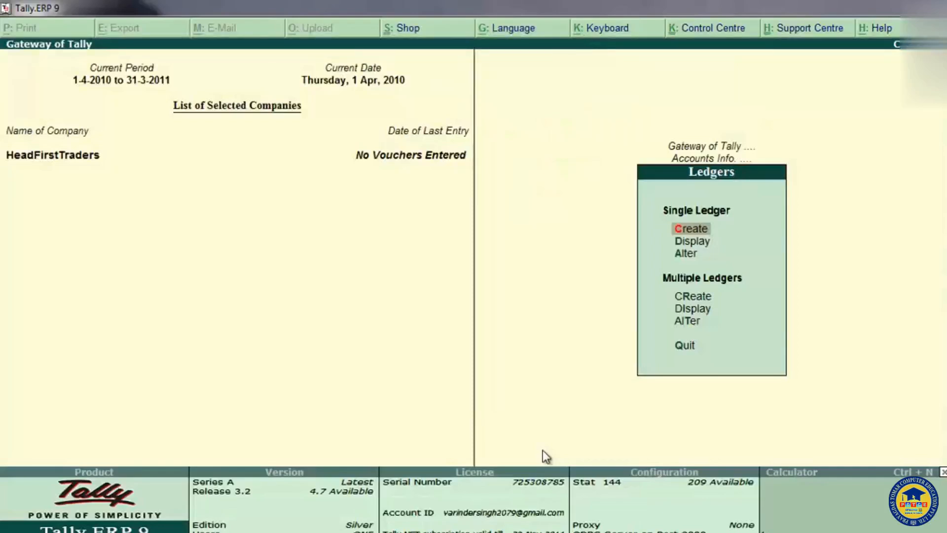